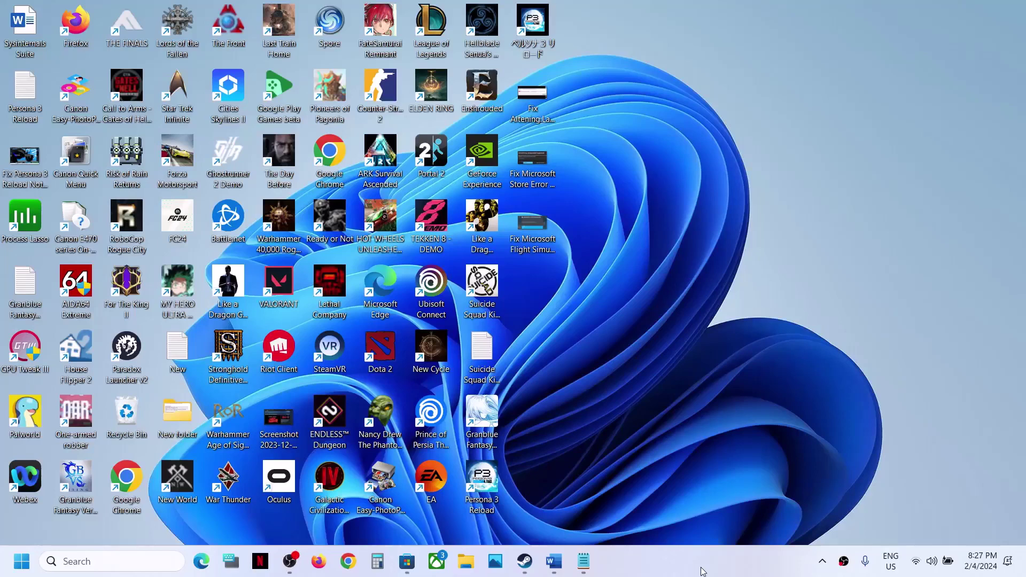
- Bring up the Word guide on the No Signed Drivers Were Found error and highlight its MSI download link
click(553, 561)
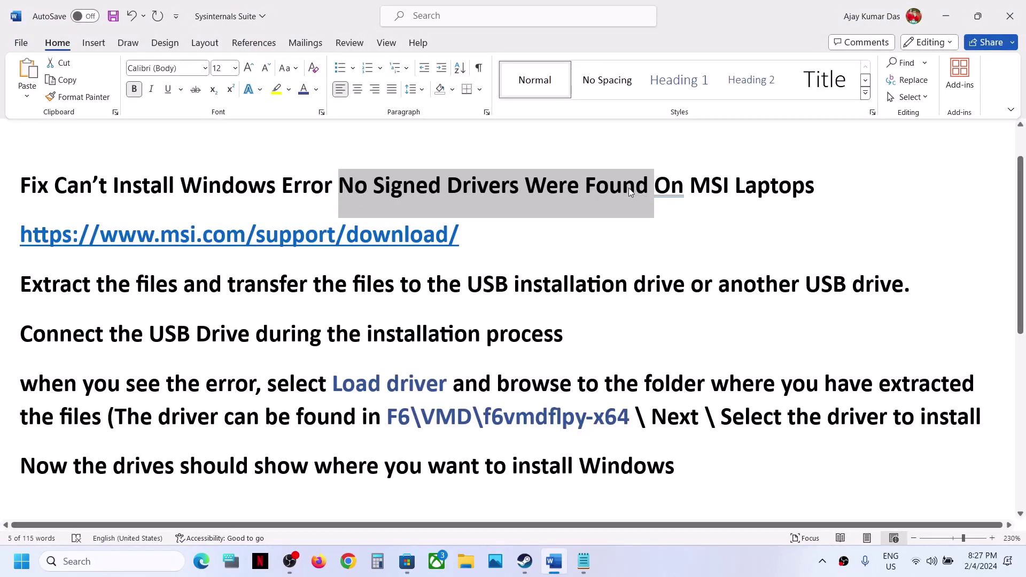
click(61, 178)
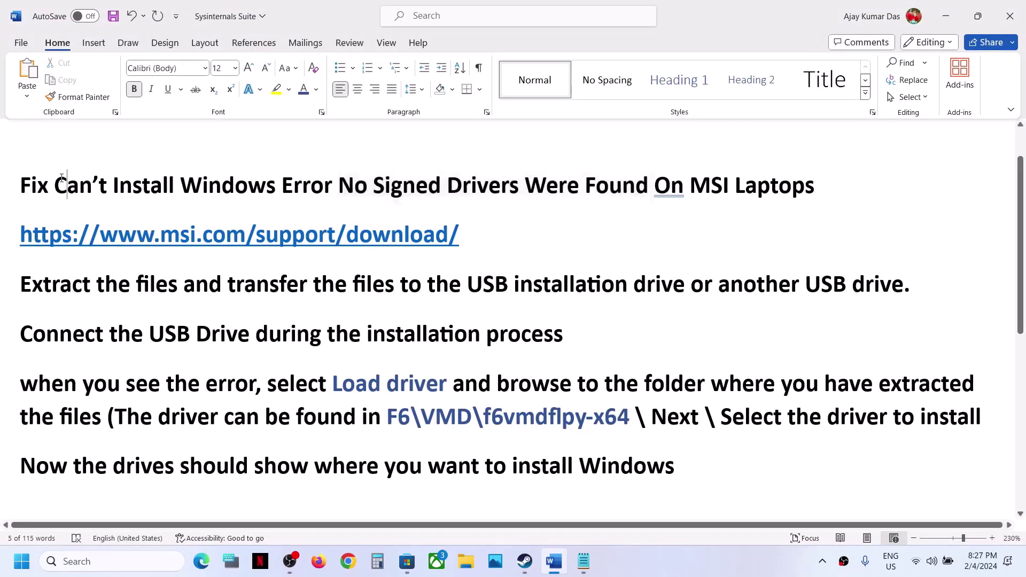
drag(62, 178, 282, 172)
drag(690, 186, 814, 184)
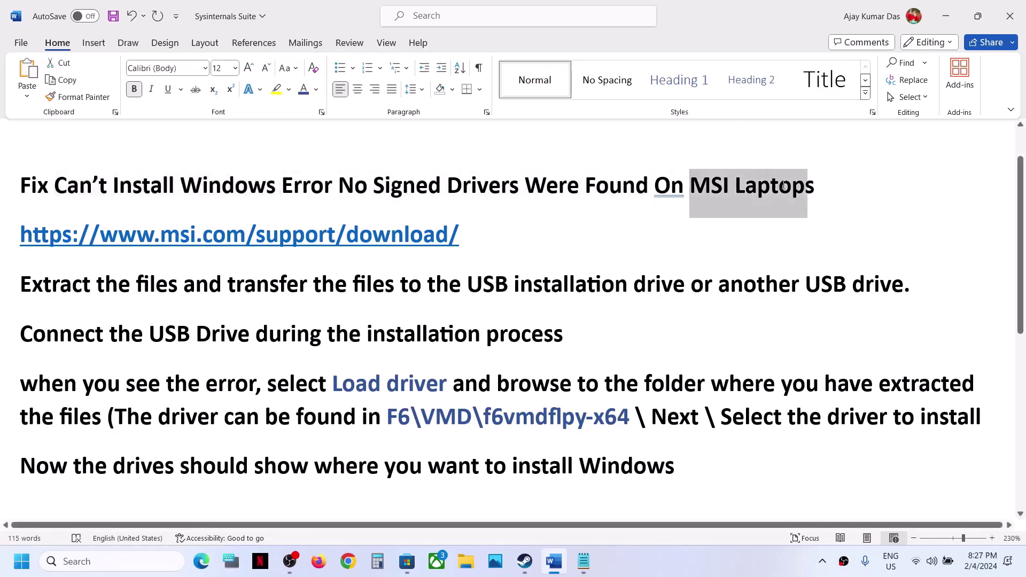
drag(479, 240, 247, 243)
key(ctrl+c)
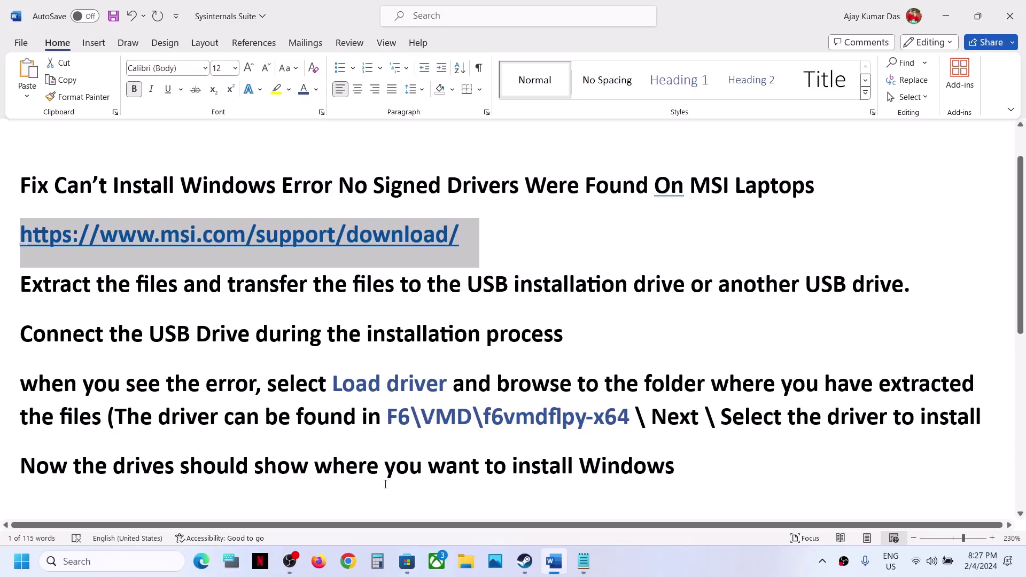
- Load the MSI download page in Chrome from the pasted URL
click(348, 561)
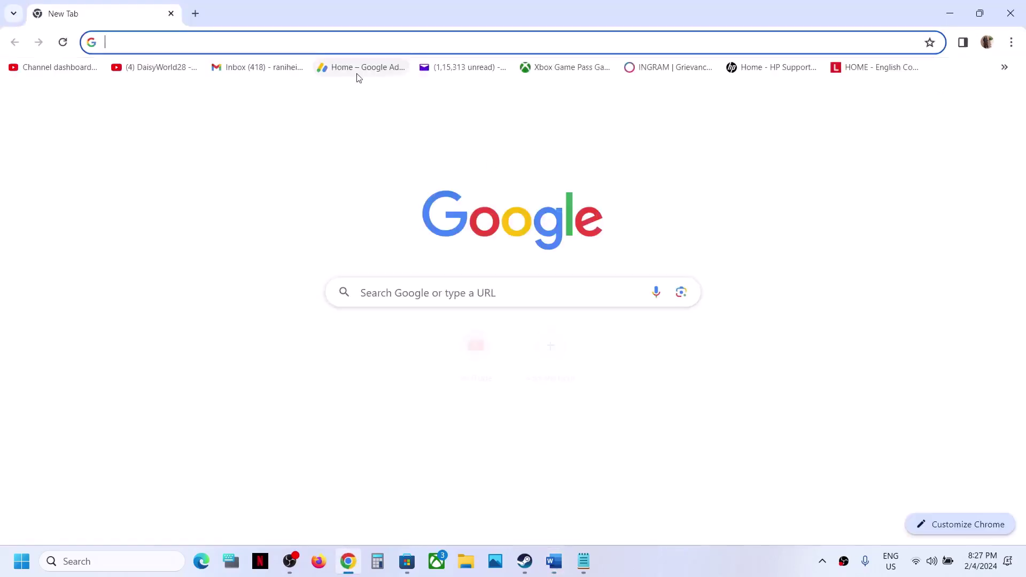
key(ctrl+v)
key(Return)
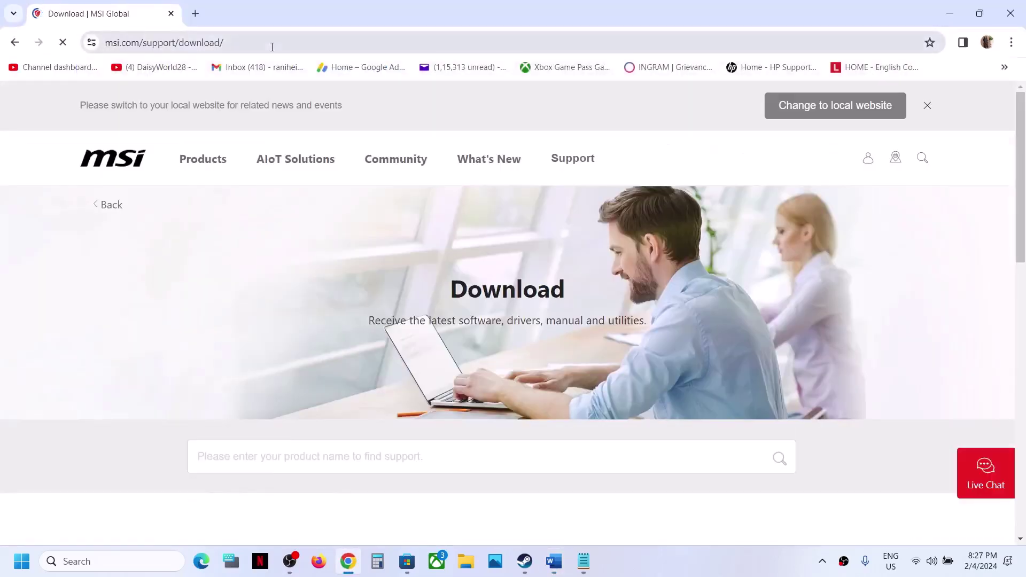
- Pick Laptops, Laptops, Sword / Katana Series, Katana 15 B12U and search for its support page
scroll(271, 239, down, 8)
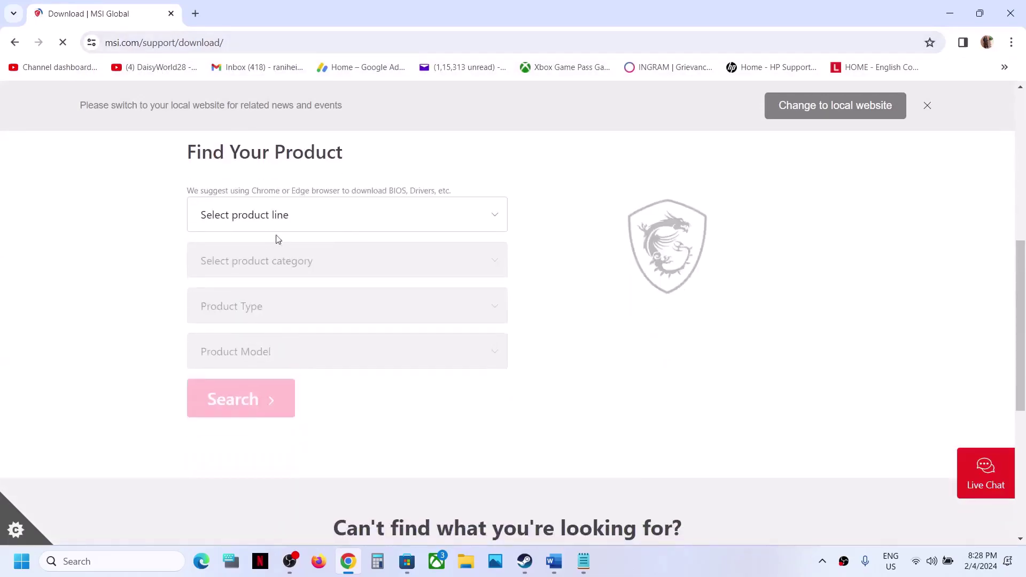
click(280, 214)
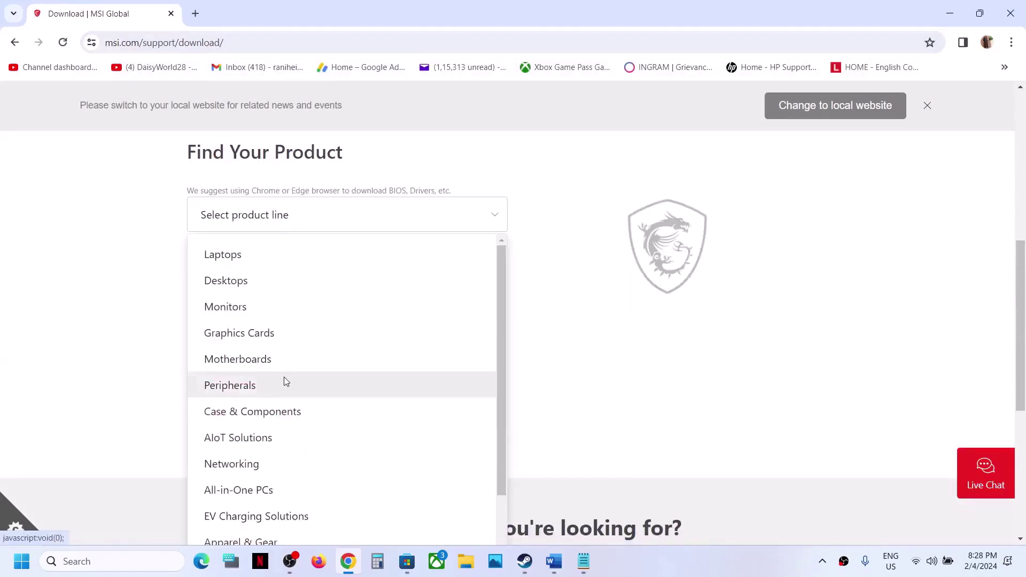
click(271, 256)
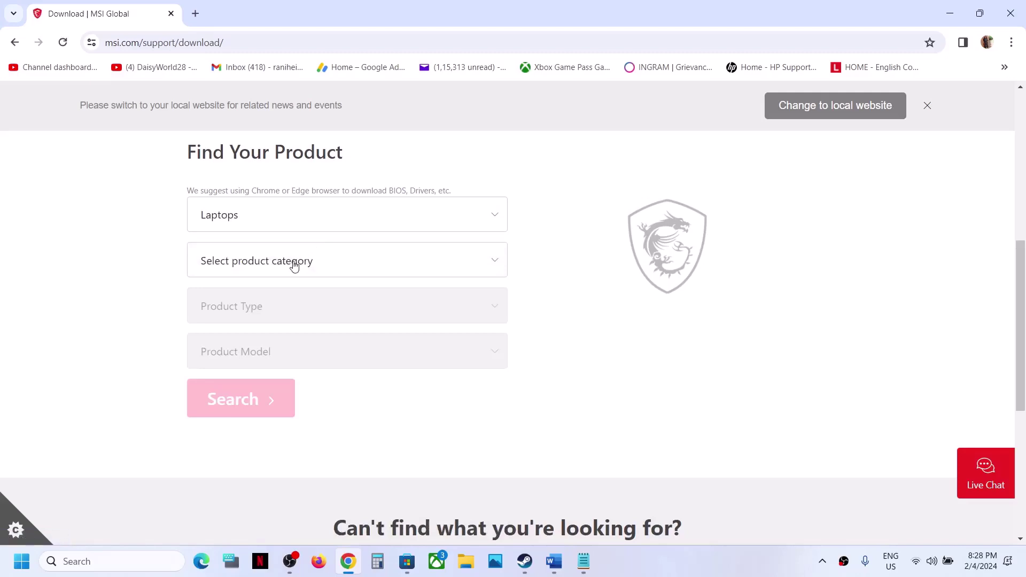
click(294, 266)
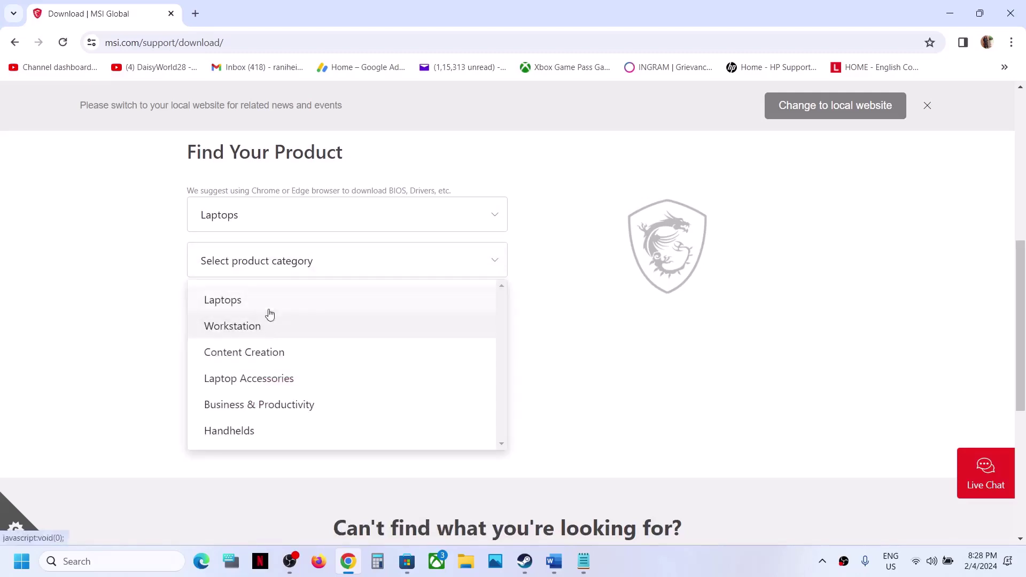
click(268, 311)
click(286, 315)
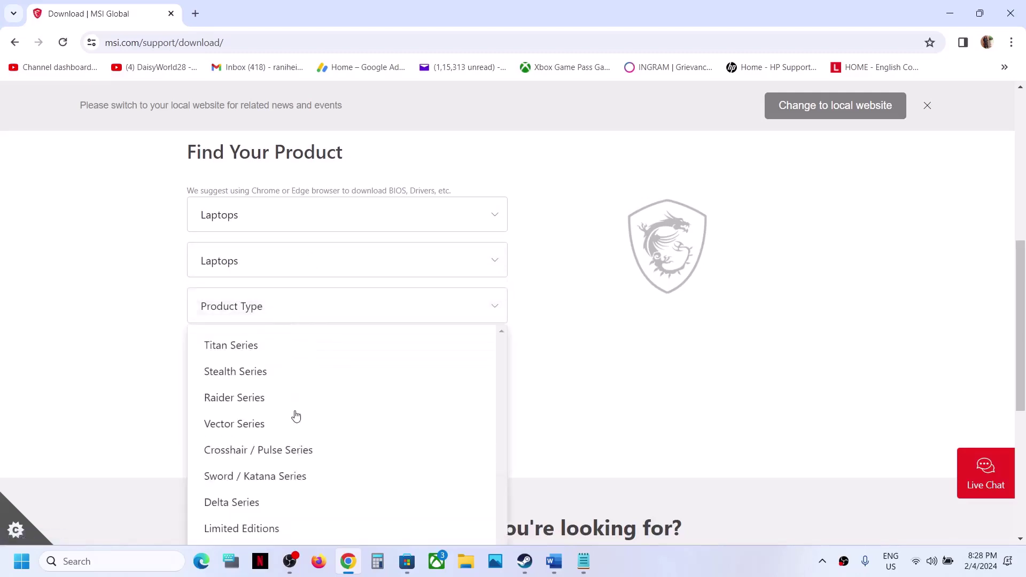
click(276, 479)
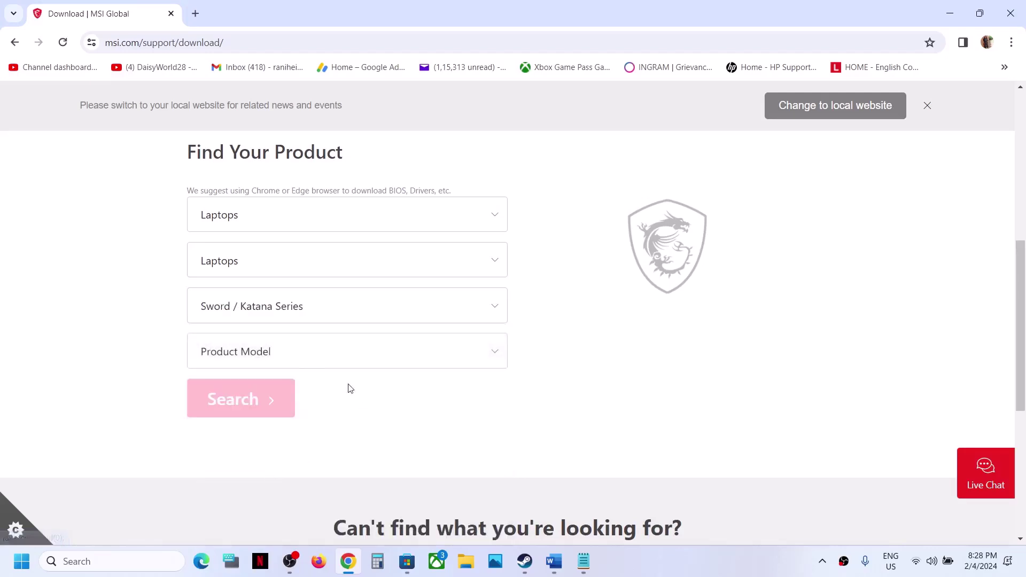
click(297, 365)
scroll(293, 370, down, 4)
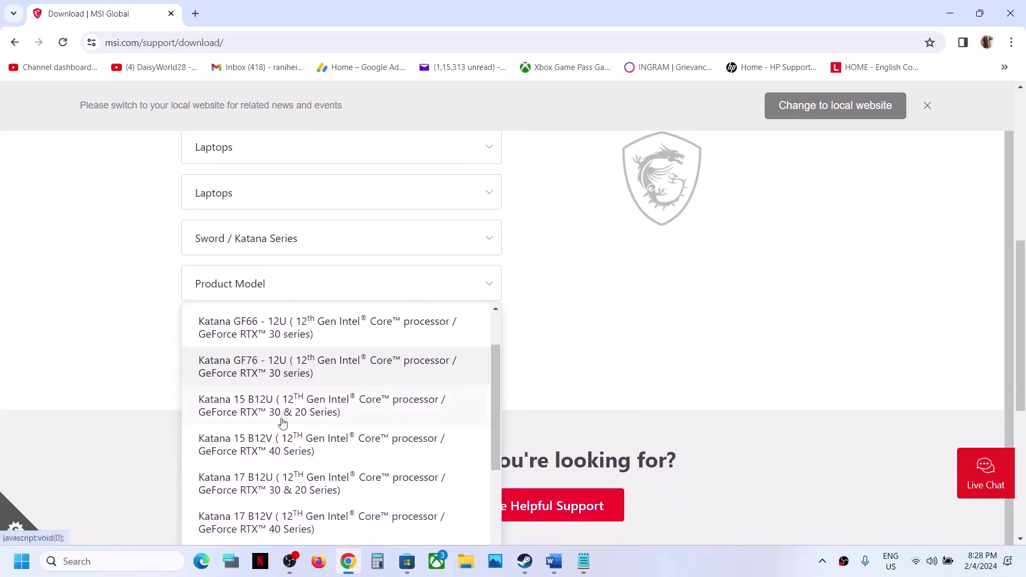
click(280, 402)
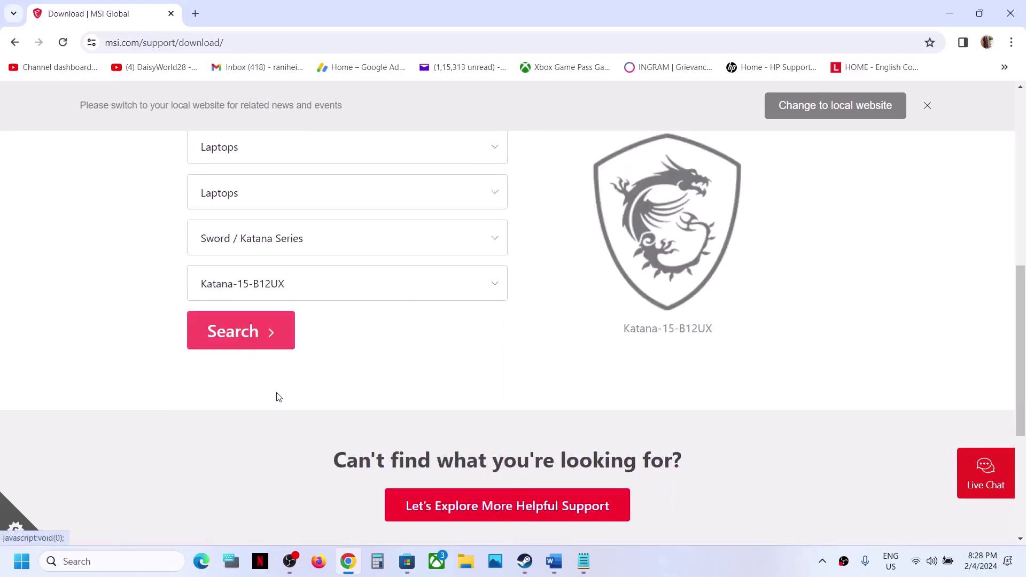
click(245, 331)
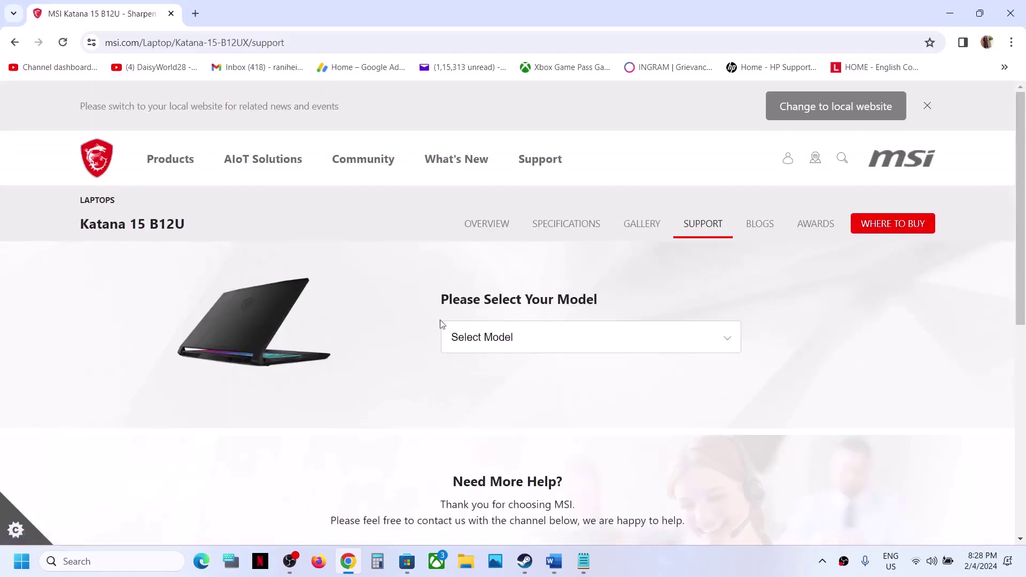
- Choose the Katana 15 B12UCXK model variant
click(521, 336)
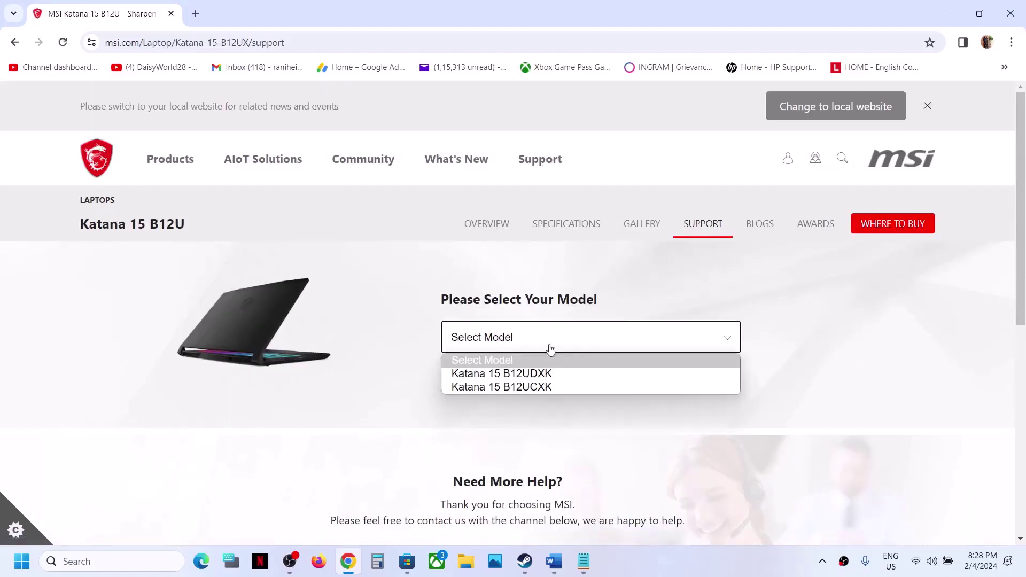
click(540, 386)
scroll(527, 389, down, 5)
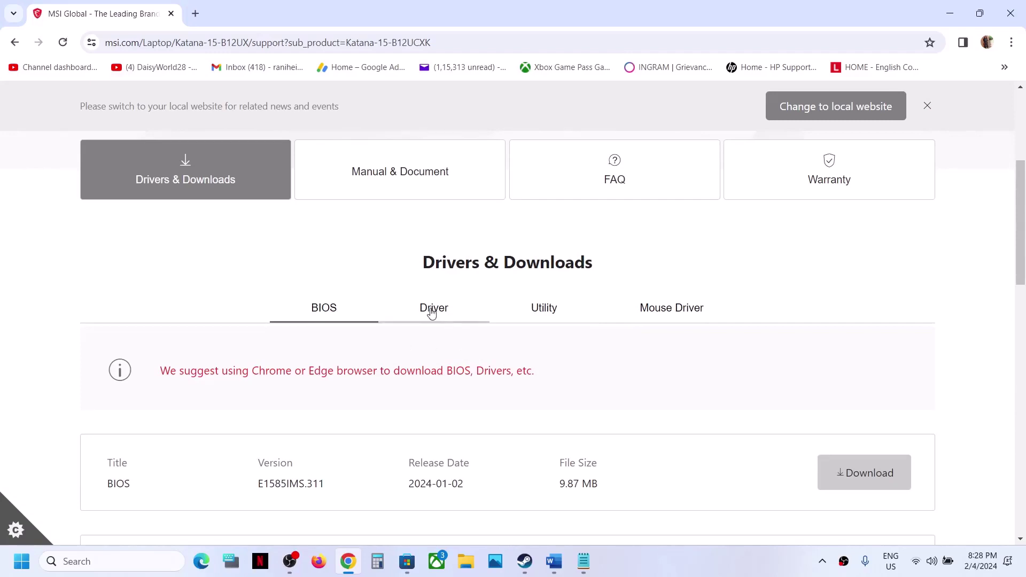
- Download the Intel Rapid Storage Technology Driver 19.5.1.1040 for Win11 64 from the Driver list
click(431, 312)
scroll(441, 301, down, 3)
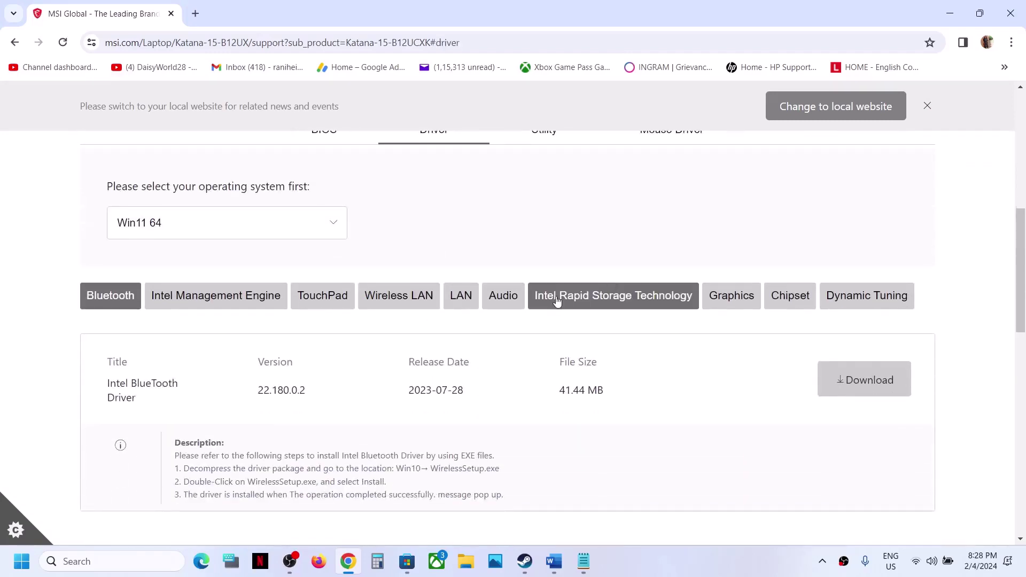
click(635, 305)
scroll(534, 346, down, 1)
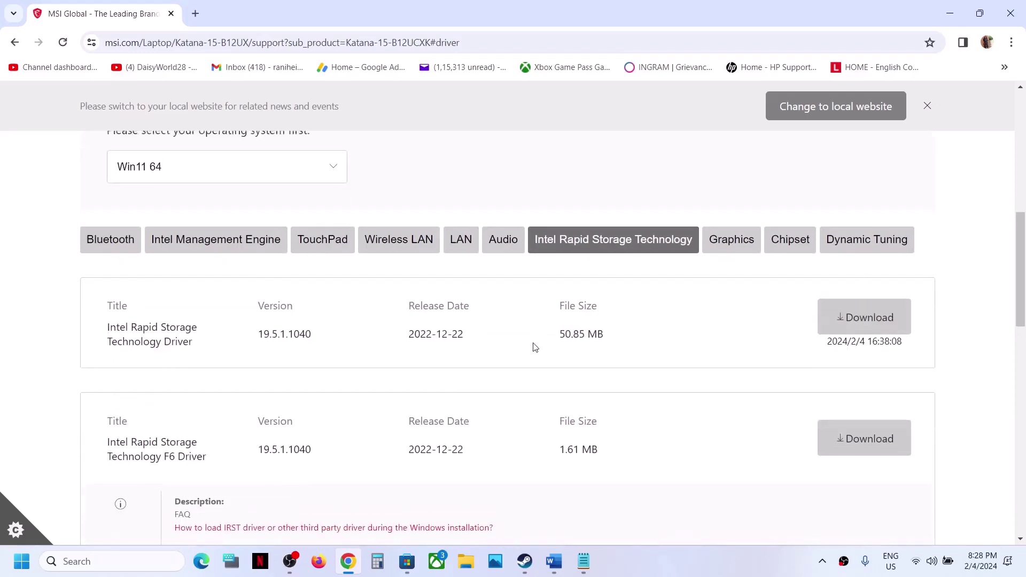
click(862, 313)
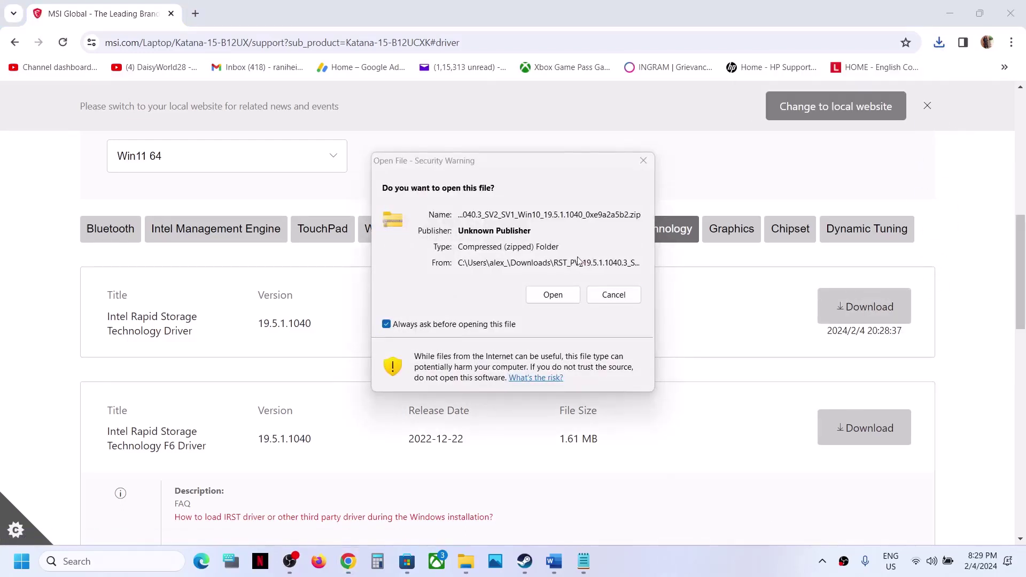
click(553, 294)
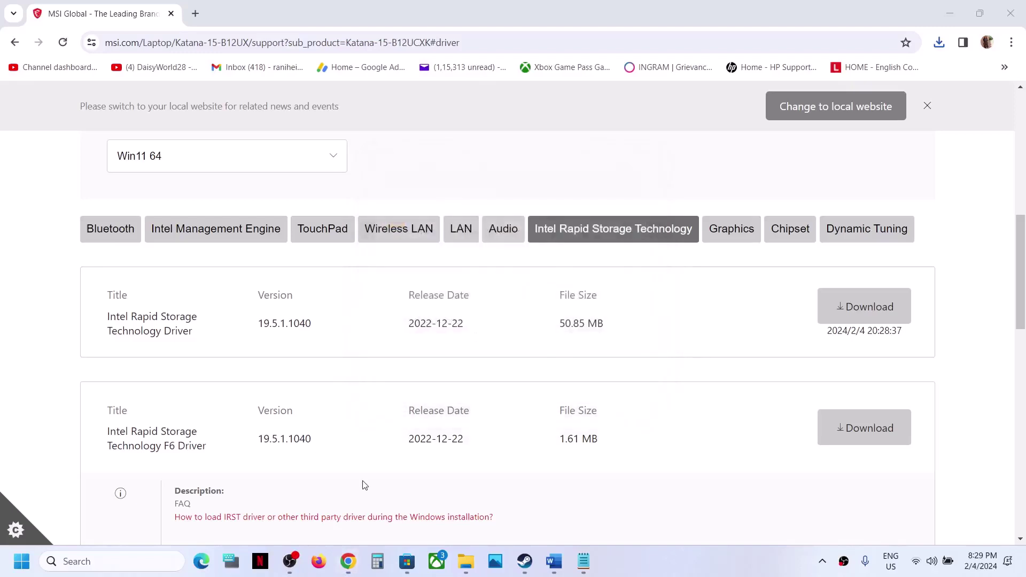
- Extract the downloaded RST zip in Downloads into its suggested same-named folder and select that folder
click(464, 565)
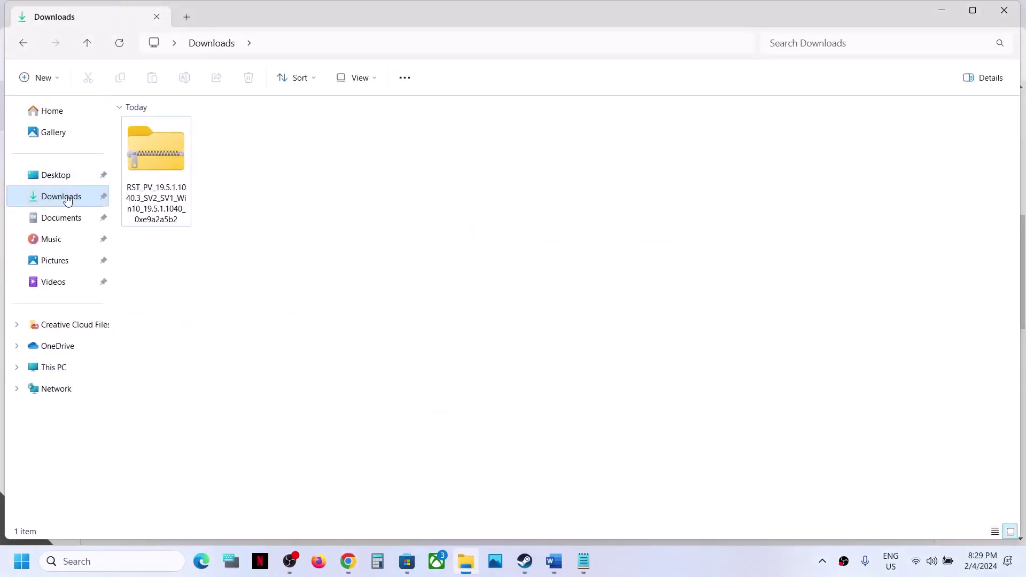
click(177, 175)
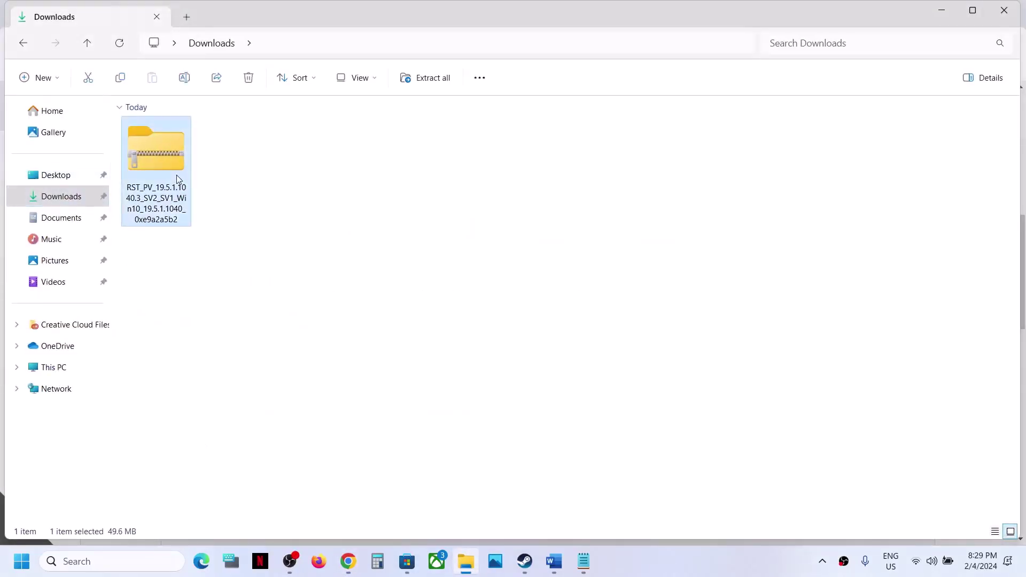
right_click(176, 175)
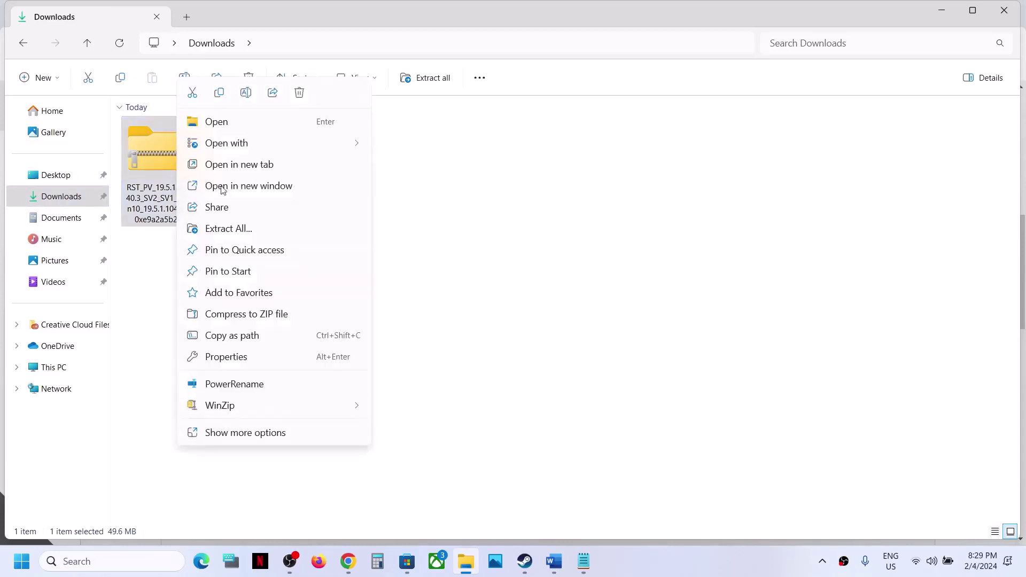
click(238, 229)
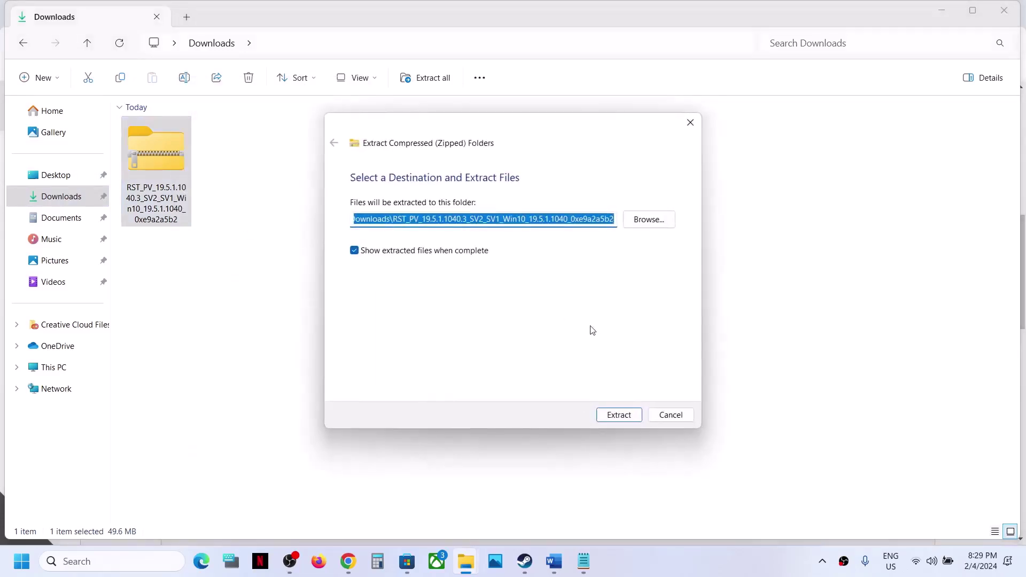
click(614, 418)
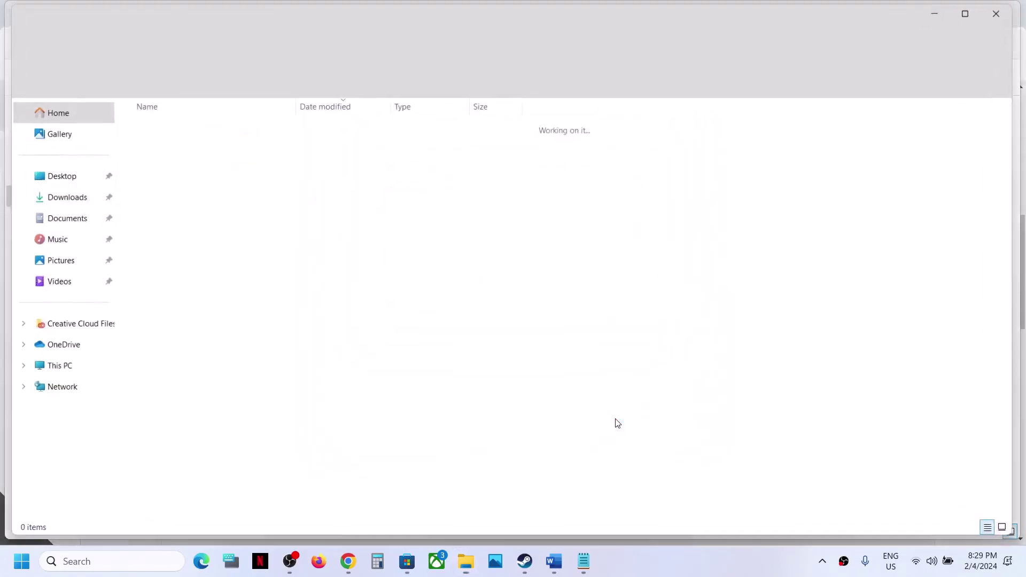
click(1004, 10)
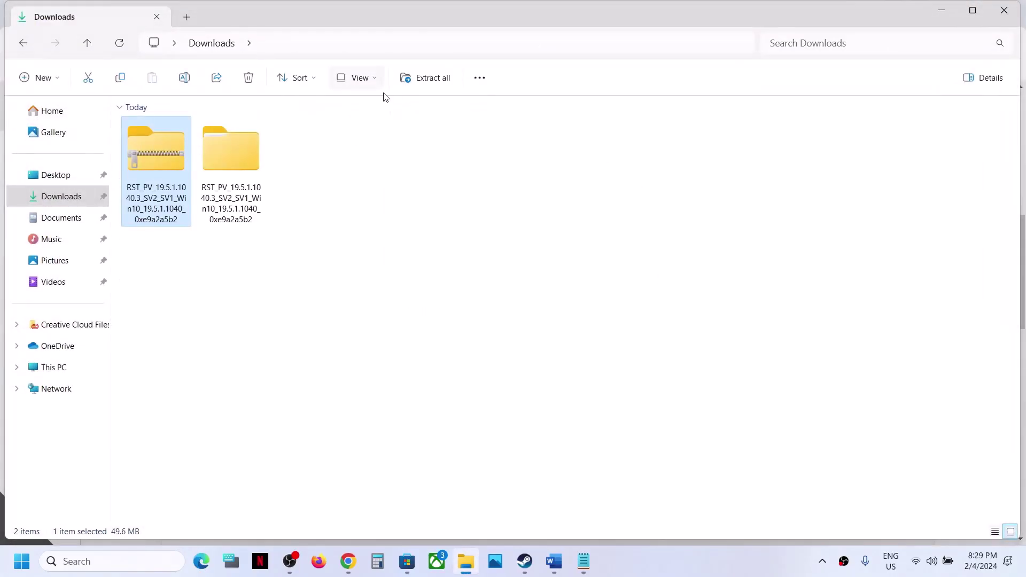
click(247, 183)
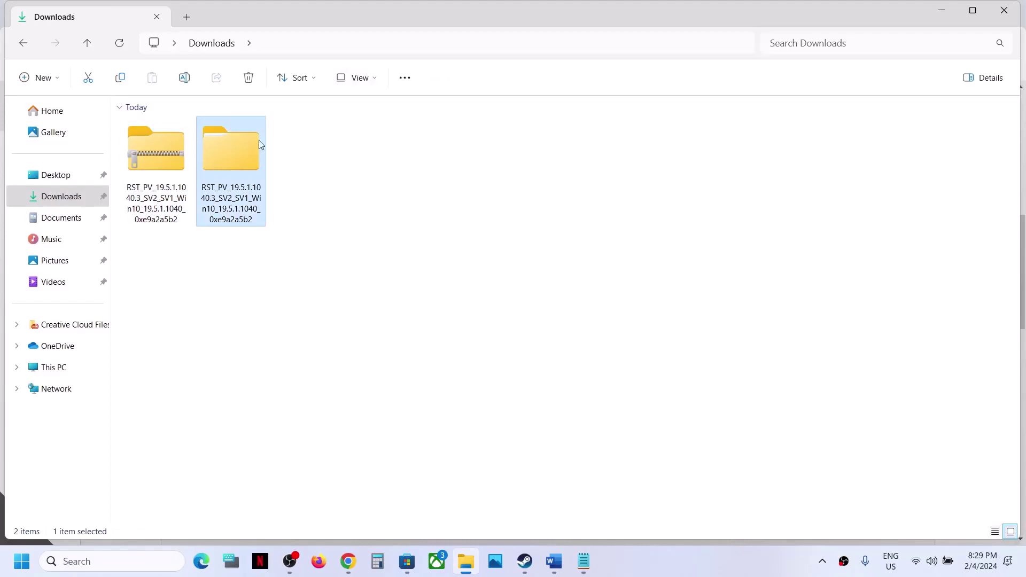
- In the Word guide, highlight the steps to extract the files and transfer them to the USB drive
click(554, 572)
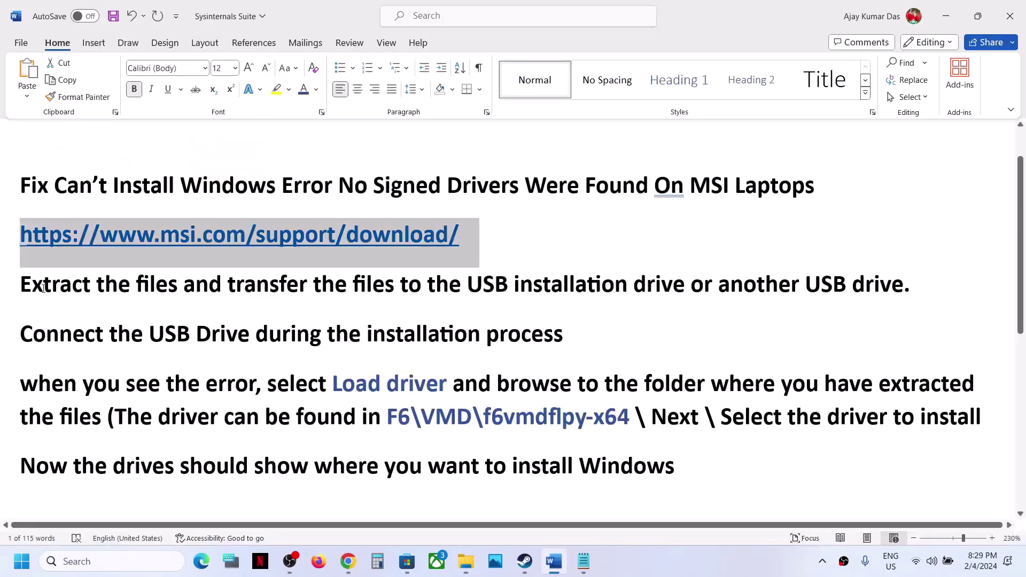
drag(31, 285, 167, 286)
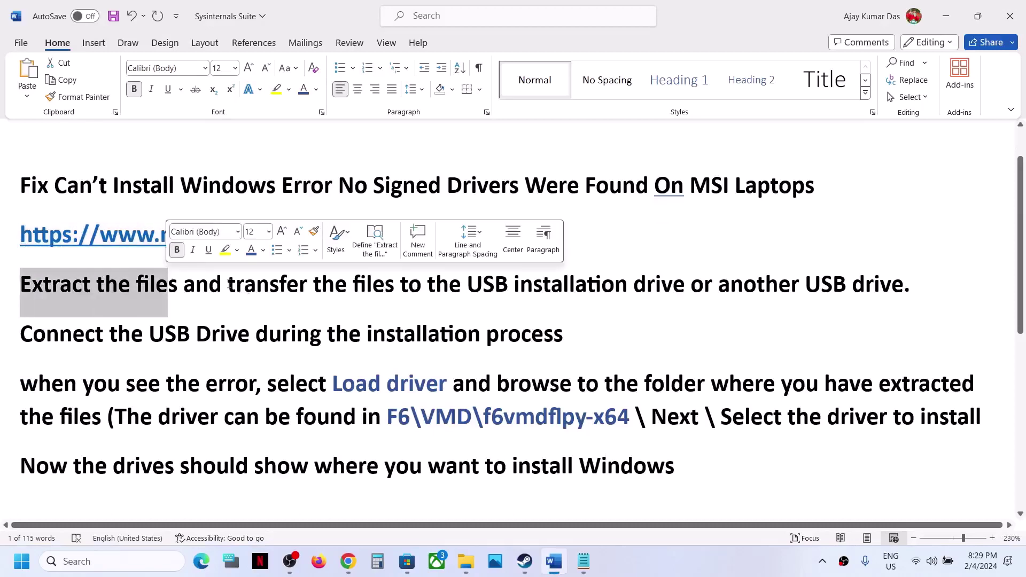
drag(229, 283, 848, 278)
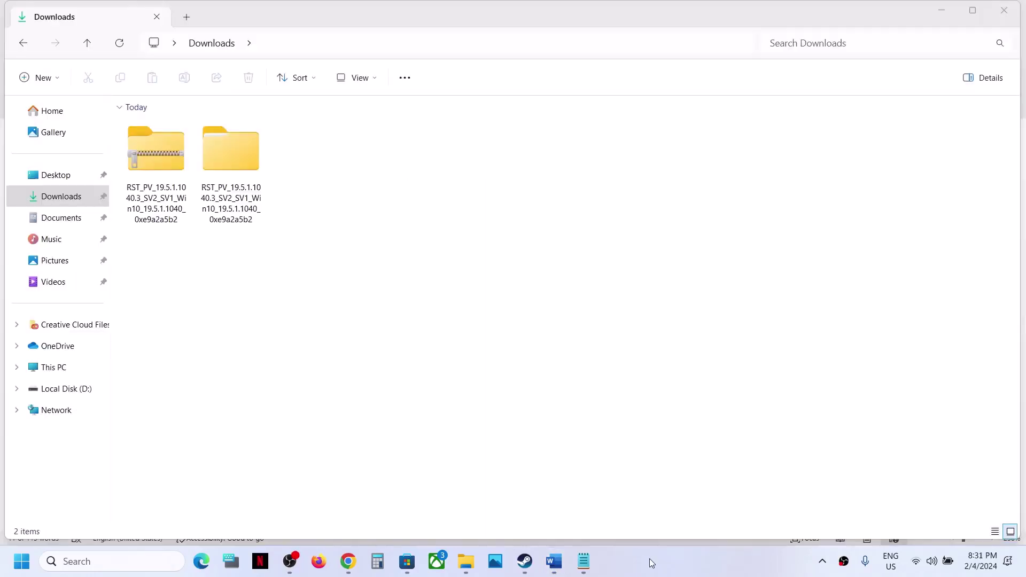
- Copy the extracted RST_PV driver folder onto Local Disk (D:), then return to the Word guide
right_click(247, 168)
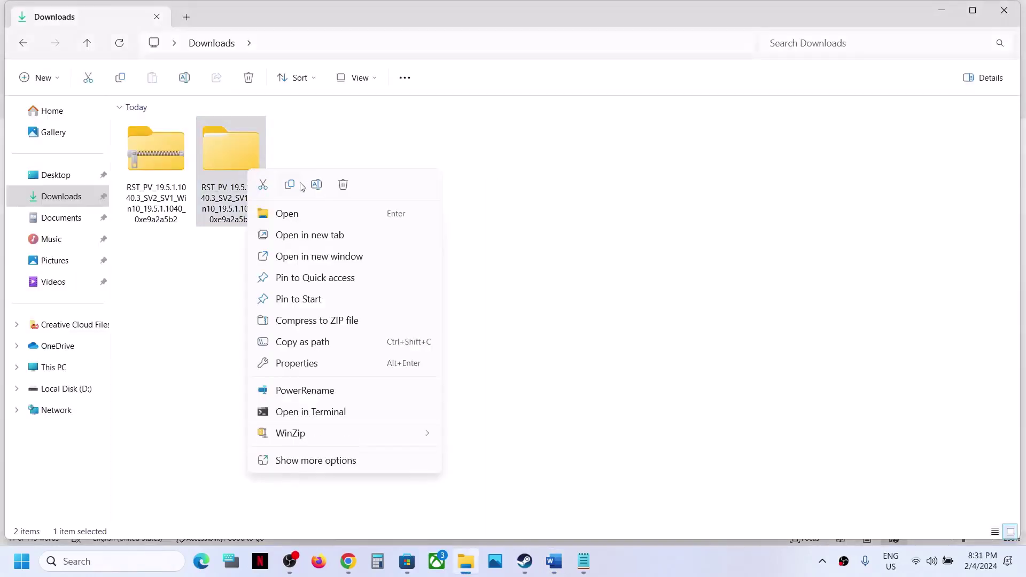
click(290, 185)
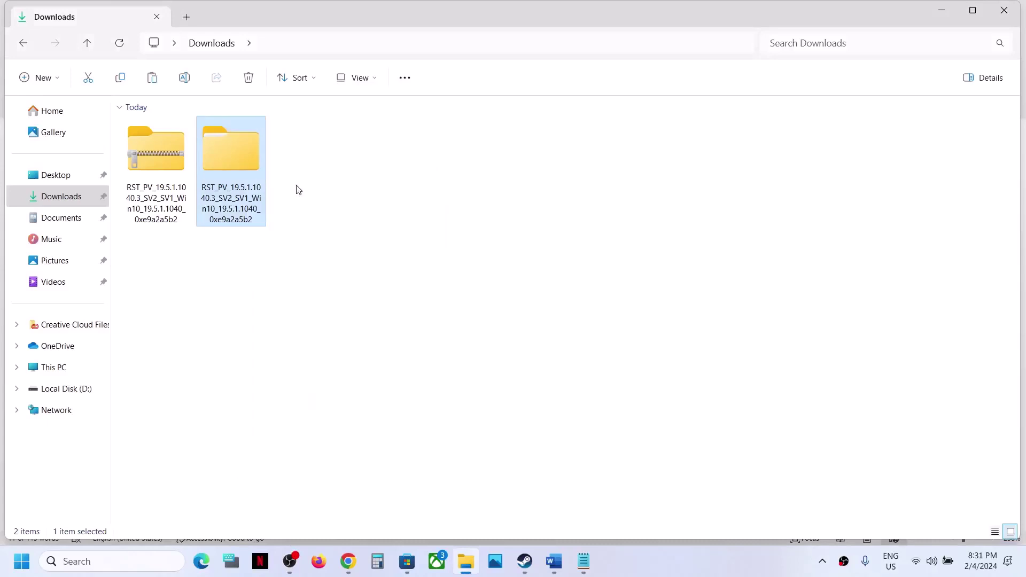
click(47, 367)
double_click(367, 142)
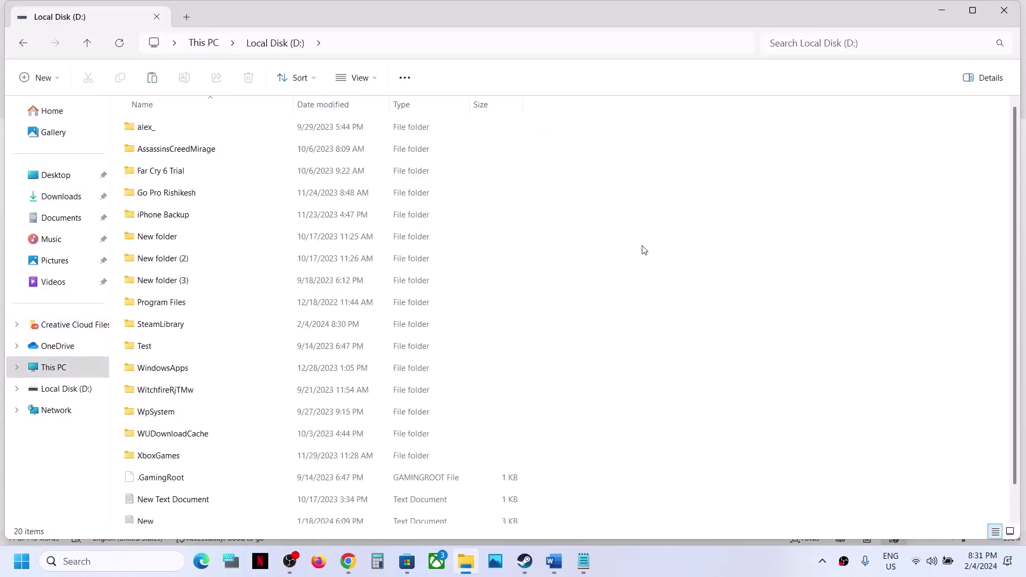
key(ctrl+v)
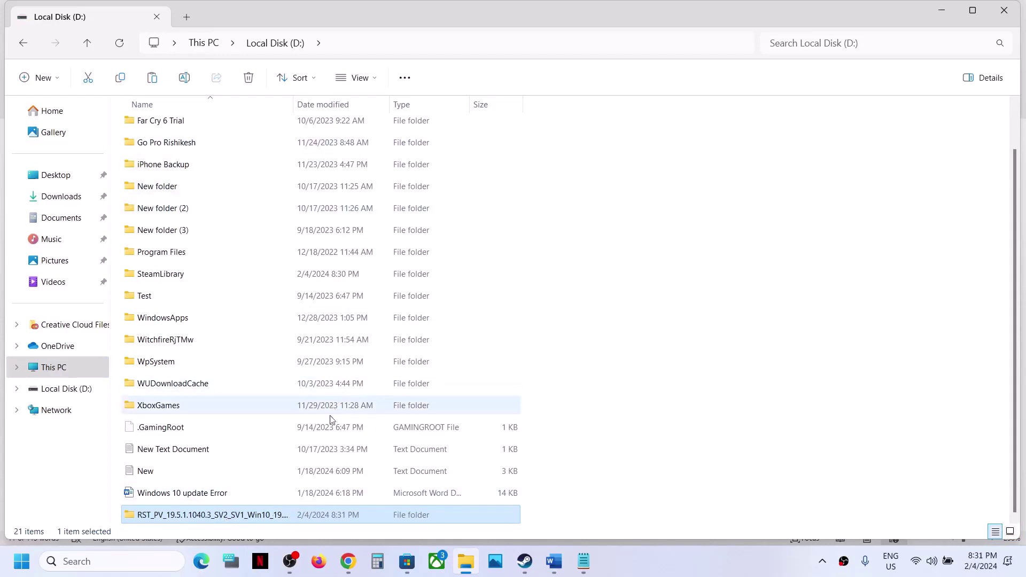
mouse_move(224, 521)
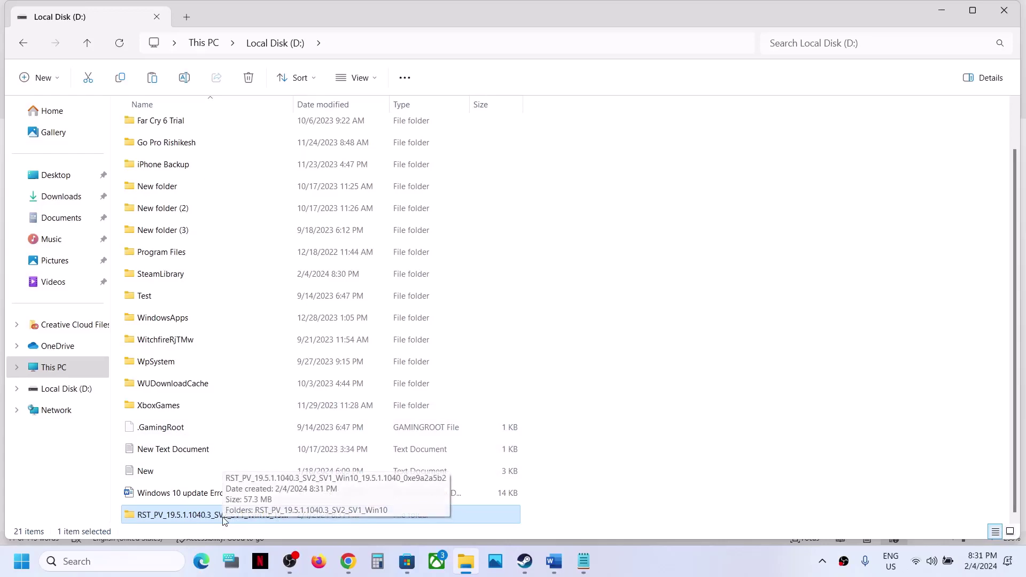
click(554, 561)
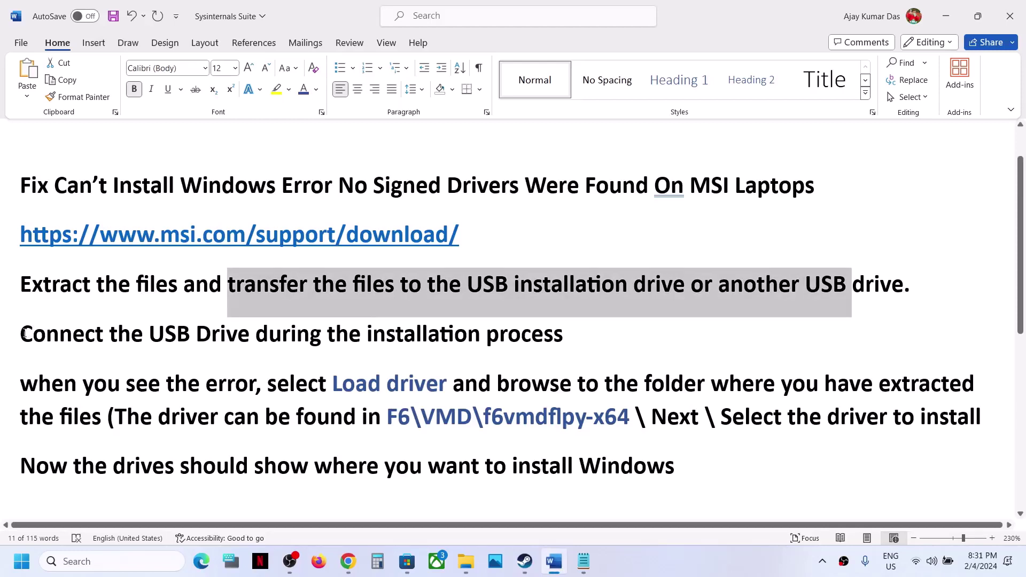
- Highlight the Connect the USB Drive step in the Word guide
drag(21, 333, 240, 330)
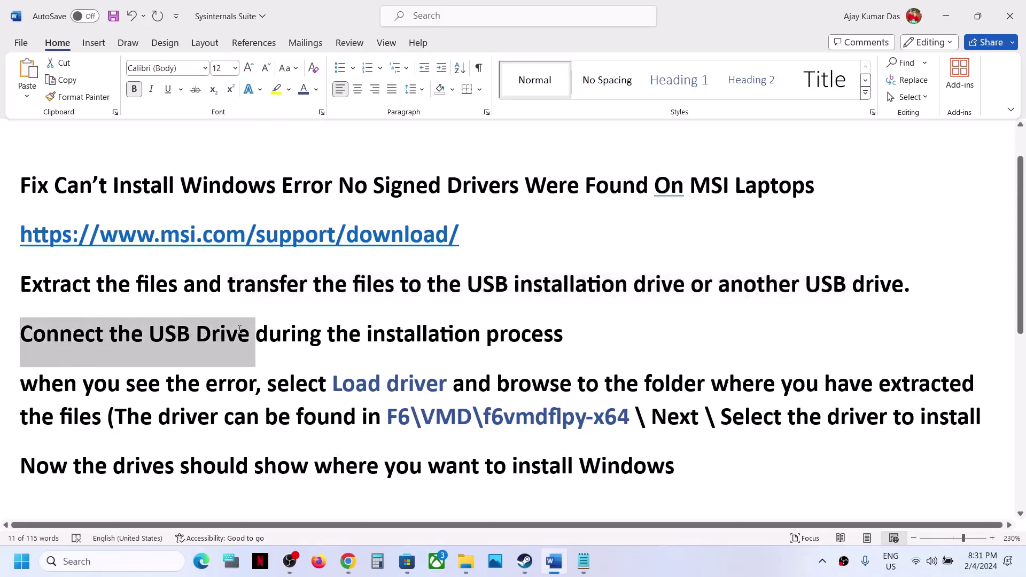
click(45, 336)
drag(22, 336, 531, 329)
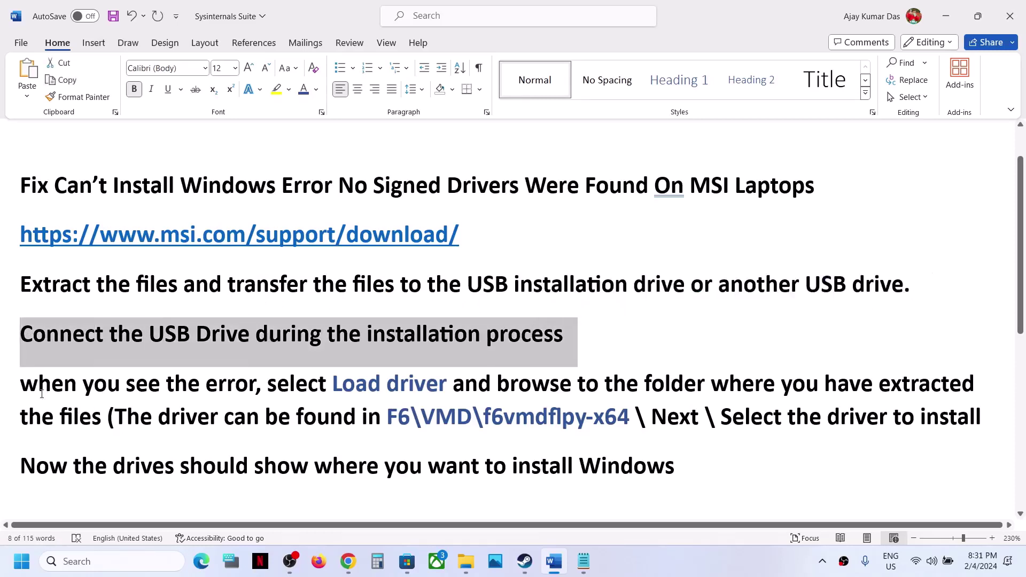
click(26, 385)
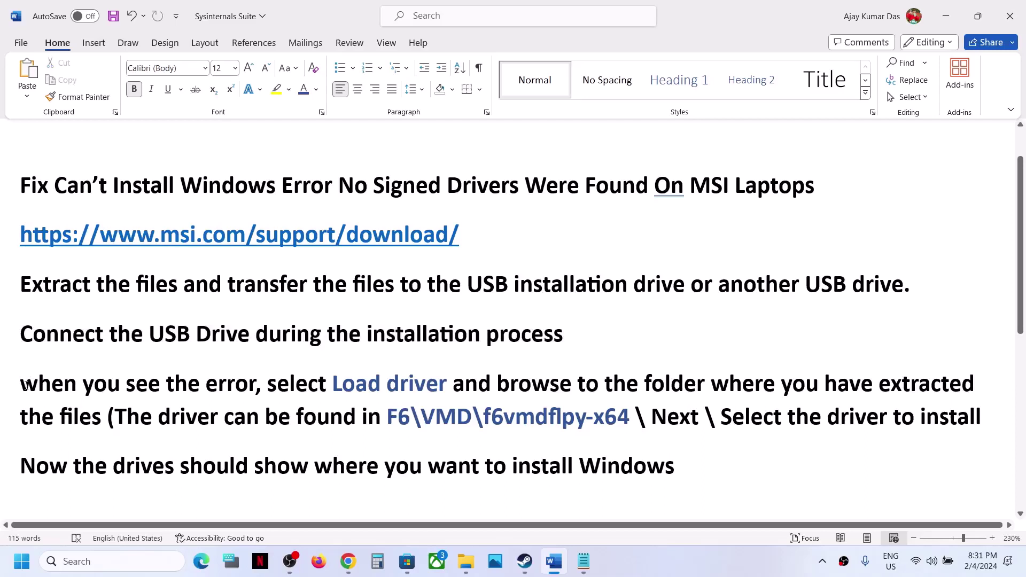
- Highlight the 'when you see the error' and Load driver browsing steps, then go back to File Explorer
drag(26, 385, 256, 385)
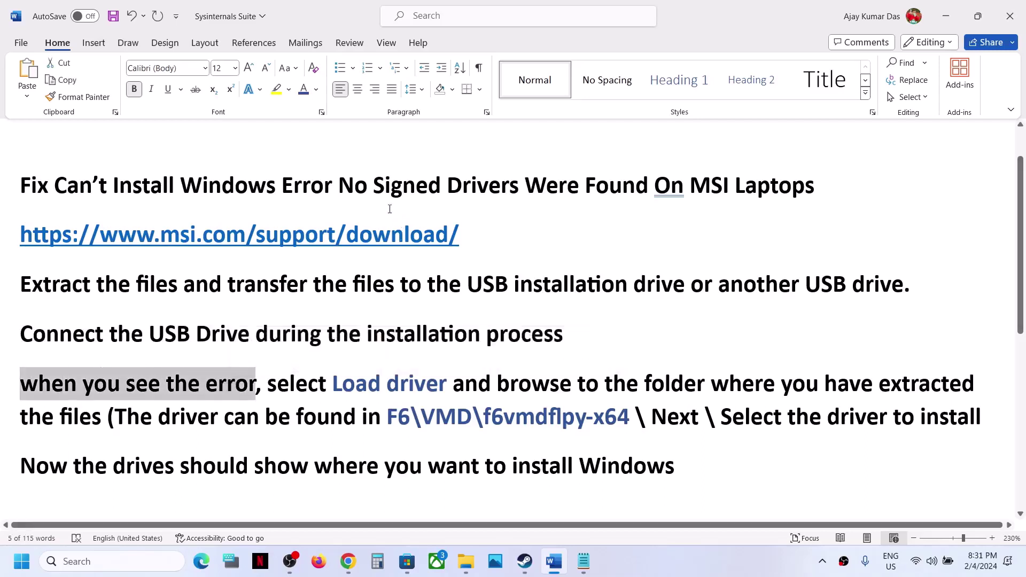
drag(336, 180, 581, 186)
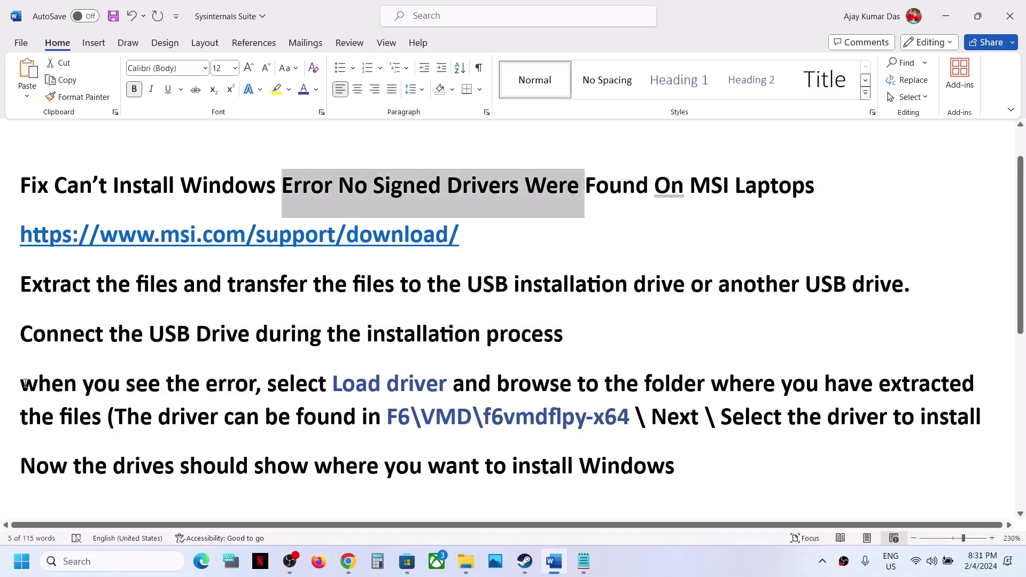
drag(25, 383, 205, 384)
drag(279, 390, 599, 418)
click(149, 420)
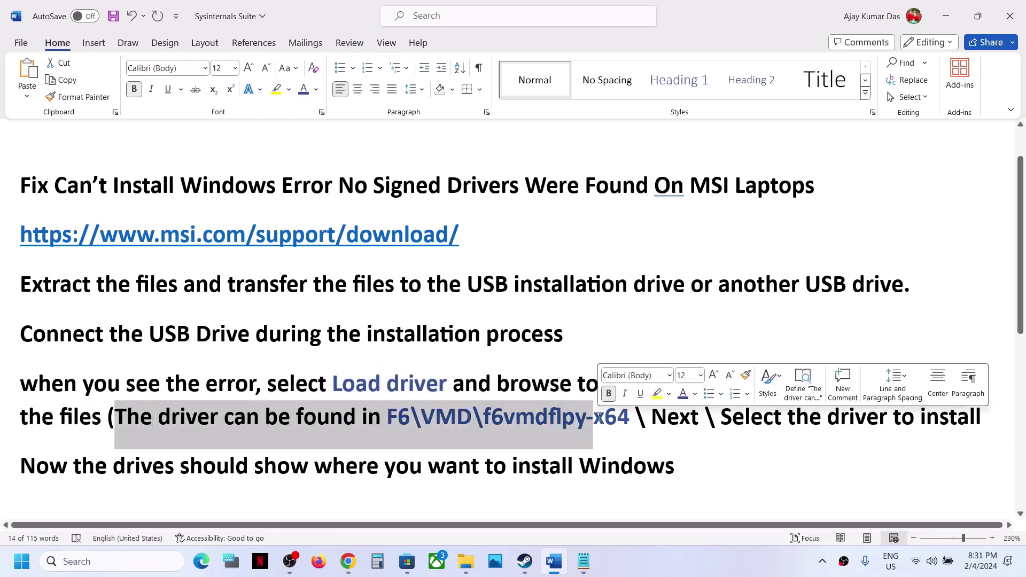
click(466, 567)
- On D:, open RST_PV > RST_PV_19.5.1.1040.3_SV2_SV1_Win10 > F6 > VMD, select f6vmdflpy-x64, then switch to Word
double_click(171, 515)
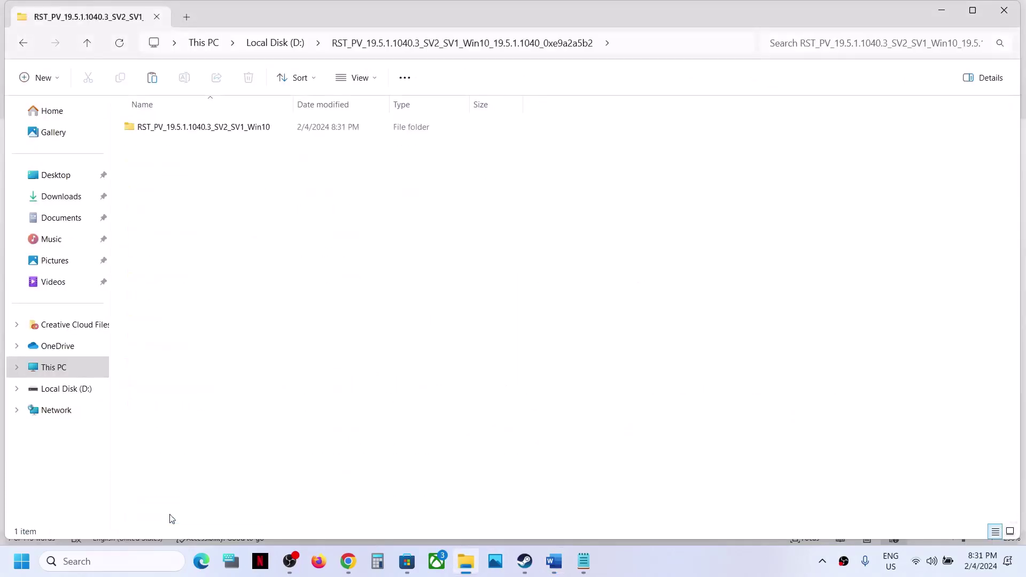
double_click(223, 132)
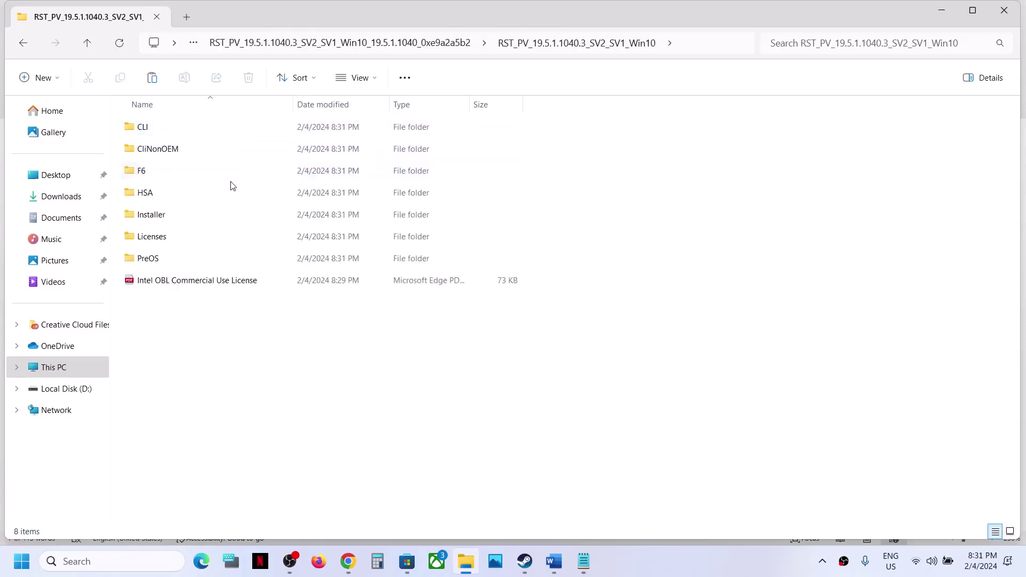
click(153, 172)
double_click(153, 172)
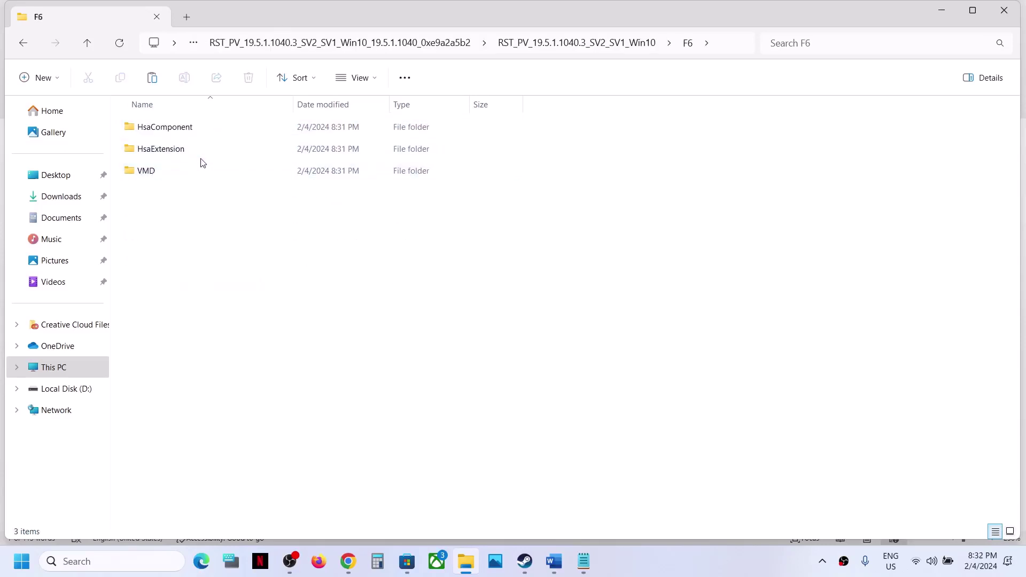
double_click(167, 175)
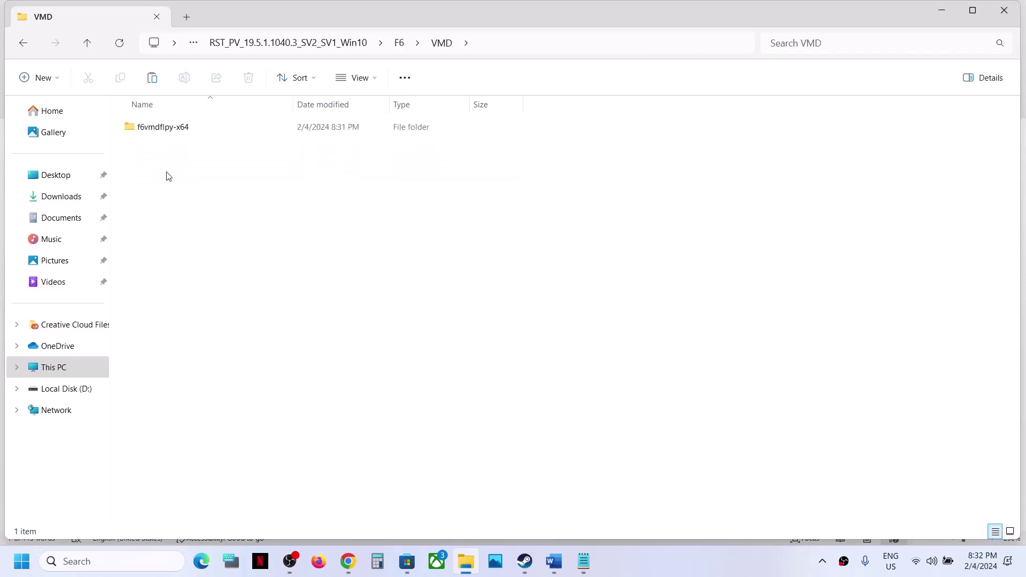
click(193, 131)
key(alt+Tab)
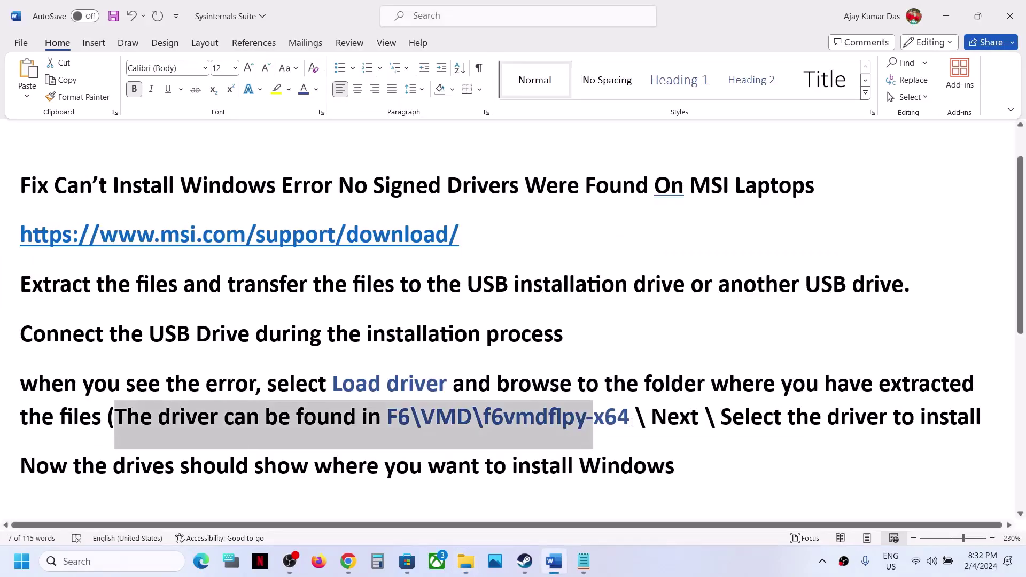
drag(632, 422, 482, 422)
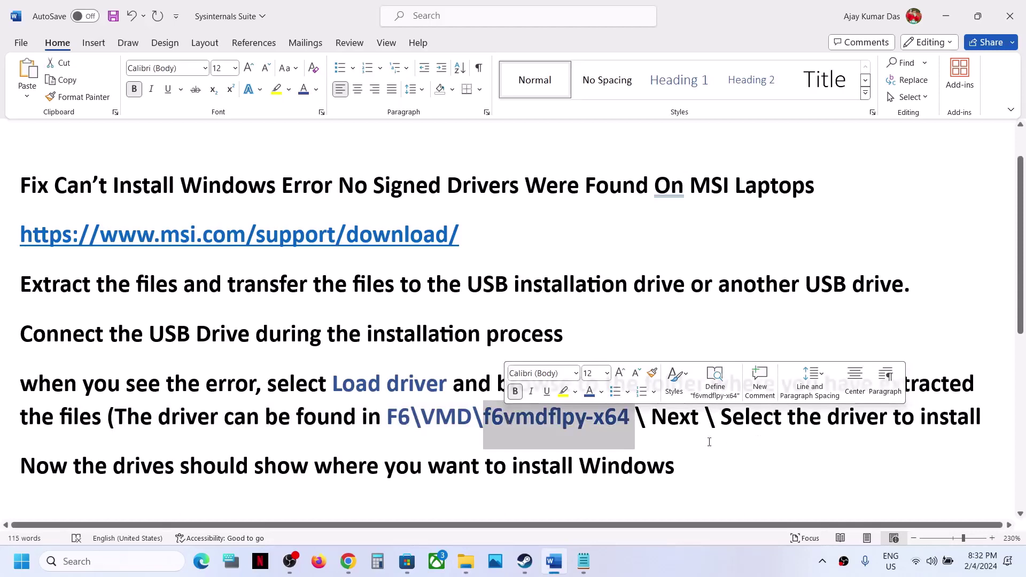
drag(652, 416, 989, 417)
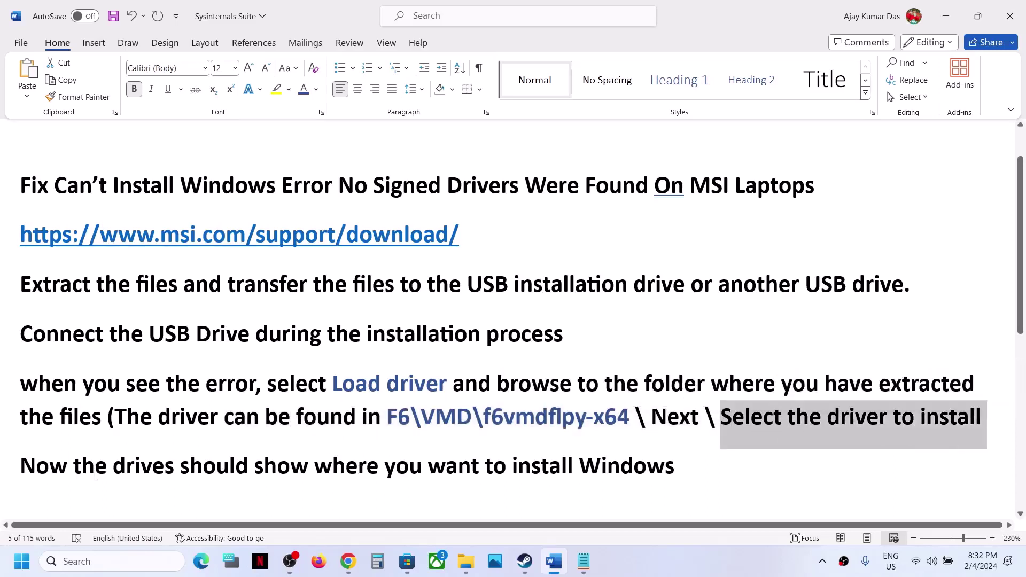
drag(25, 466, 645, 460)
drag(352, 179, 666, 201)
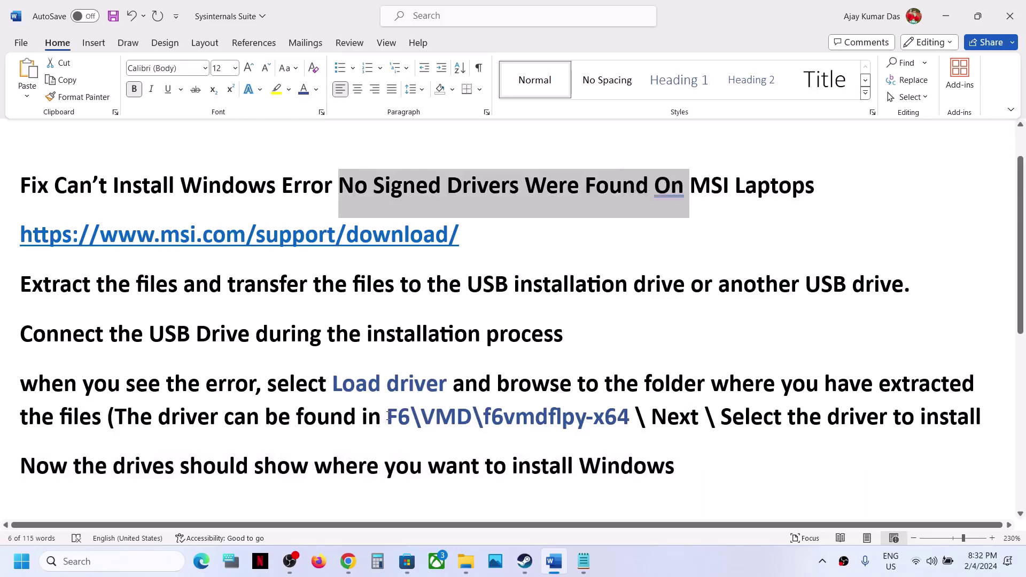
click(387, 417)
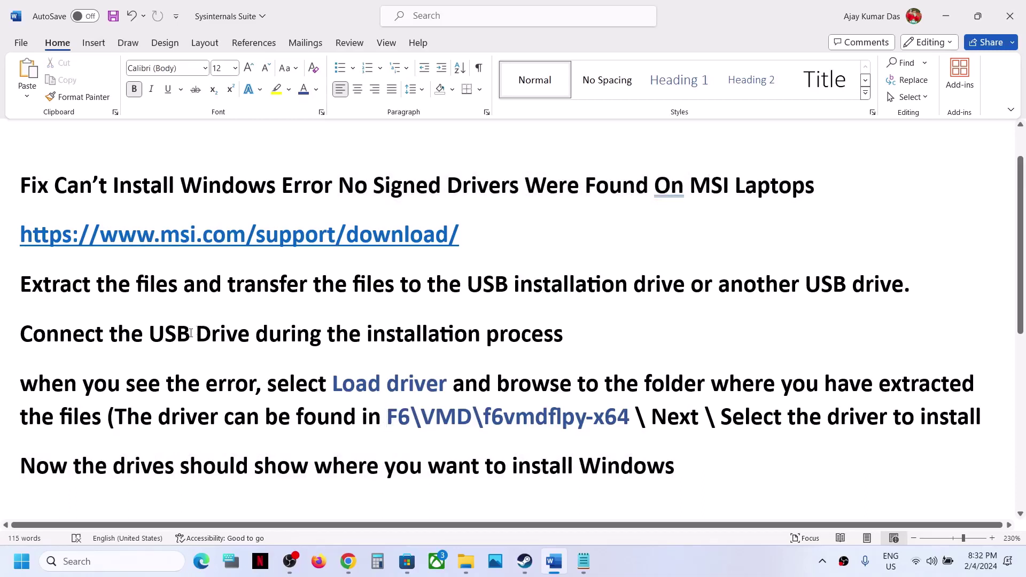
drag(191, 333, 336, 336)
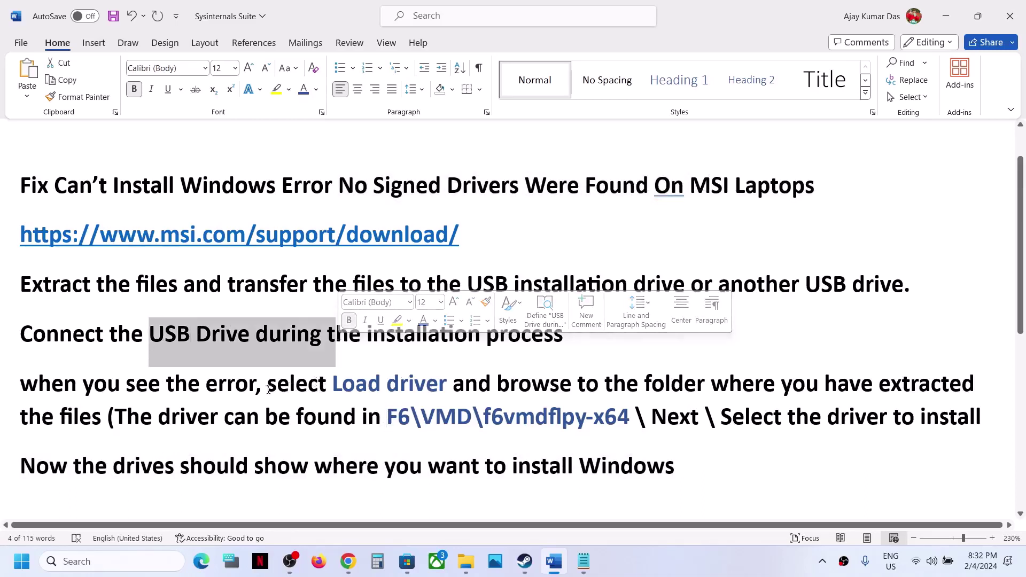
drag(126, 386, 209, 390)
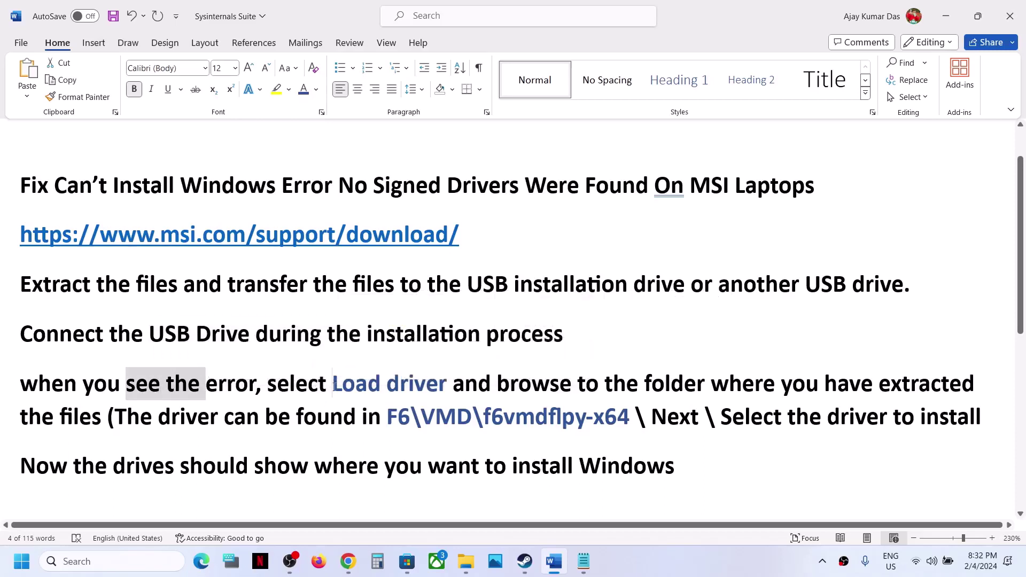
drag(332, 386, 265, 422)
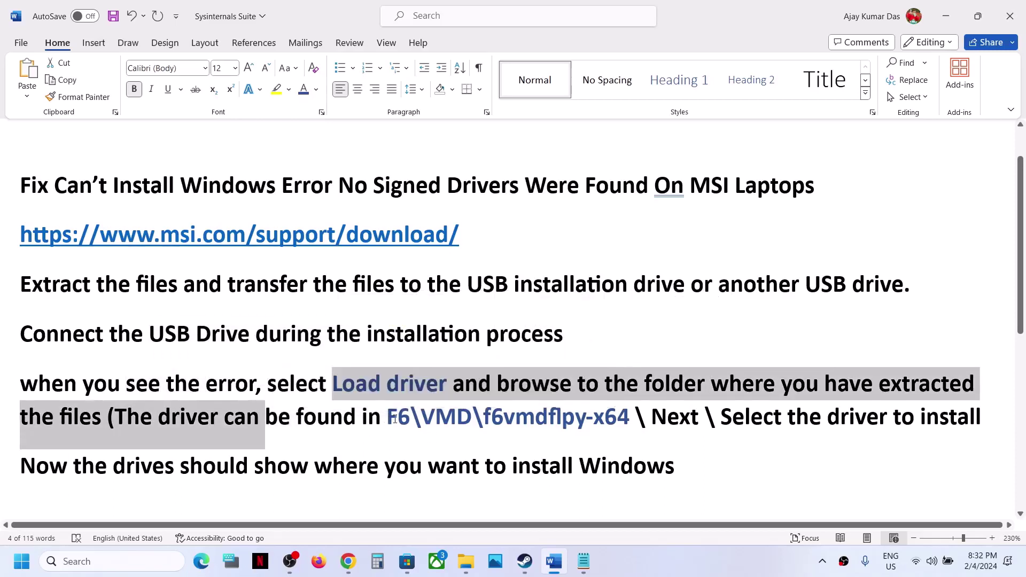
drag(394, 419, 608, 431)
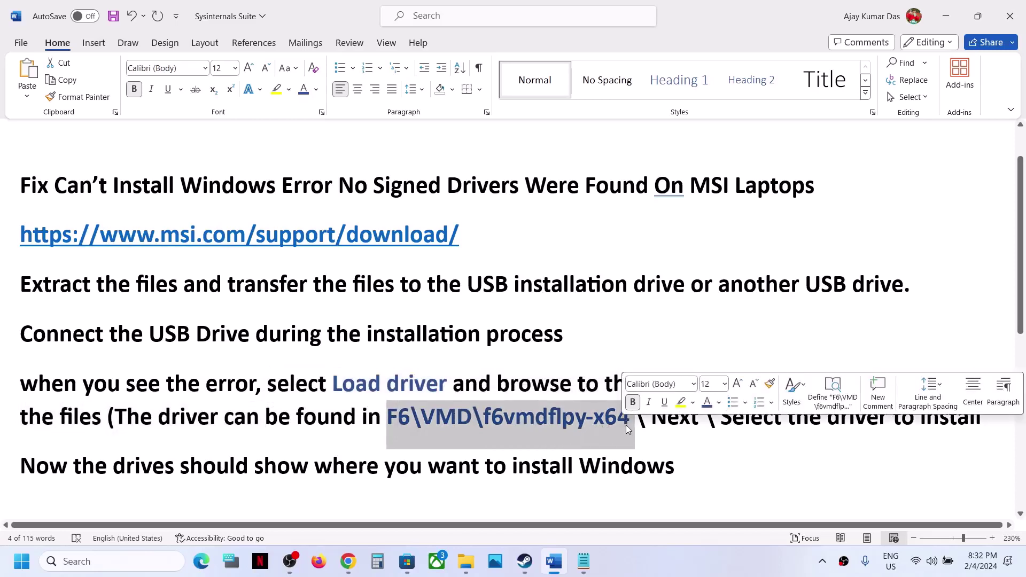
drag(652, 426, 819, 435)
click(459, 485)
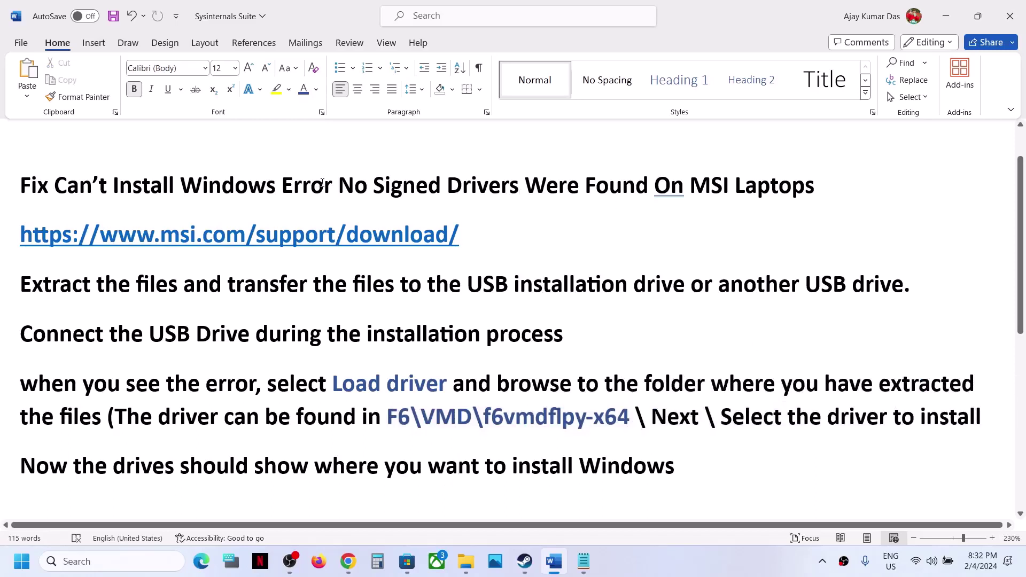
drag(322, 183, 650, 186)
click(716, 572)
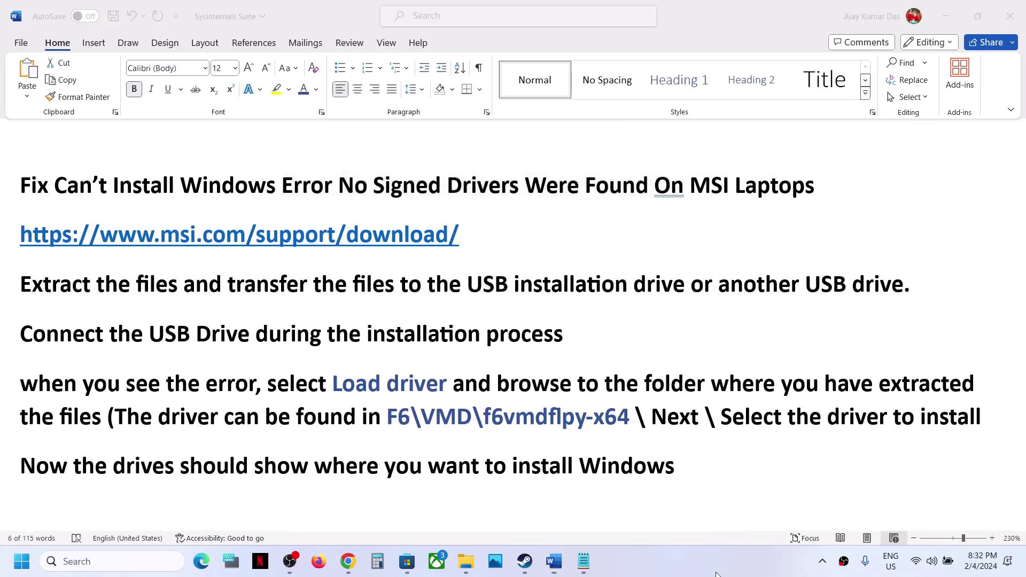